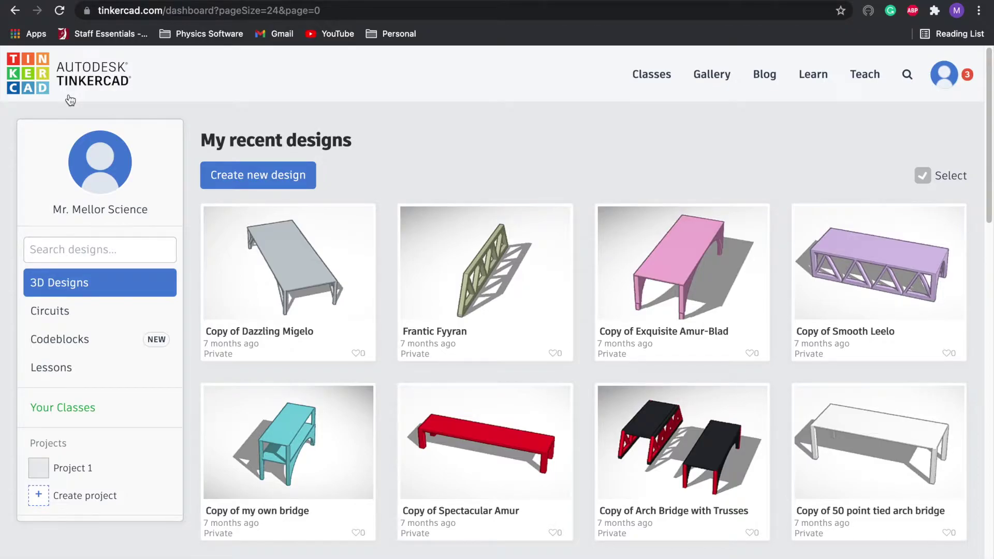
Step: Start a blank design and drag a six-sided Polygon from Basic Shapes onto the workplane
{"action": "left_click", "coordinate": [228, 176]}
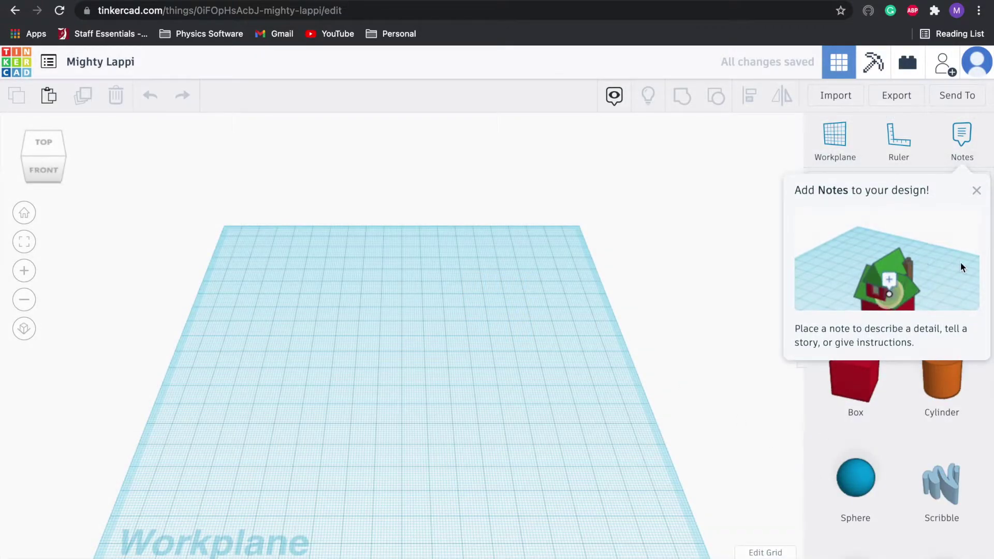
{"action": "left_click", "coordinate": [978, 196]}
{"action": "scroll", "coordinate": [876, 402], "scroll_direction": "down", "scroll_amount": 3}
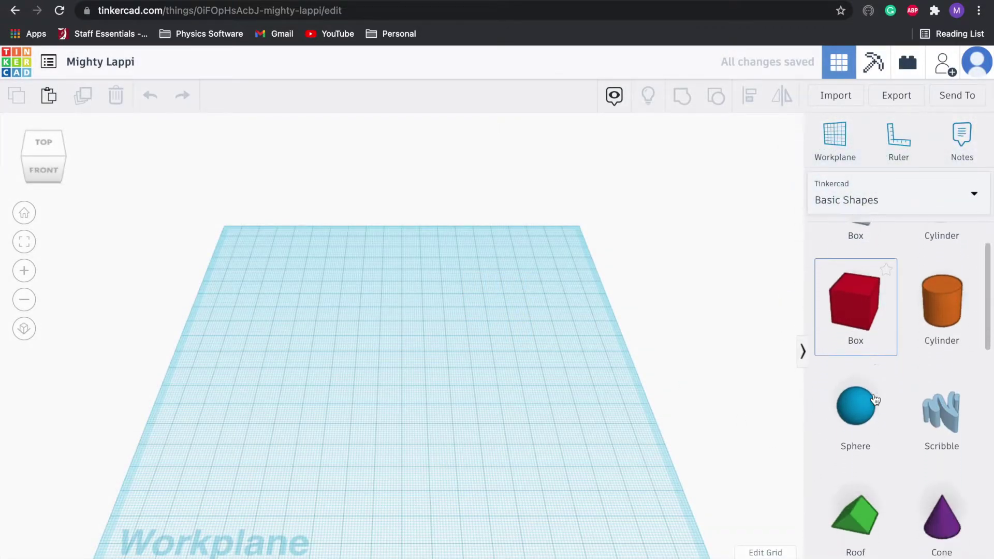
{"action": "scroll", "coordinate": [874, 399], "scroll_direction": "down", "scroll_amount": 7}
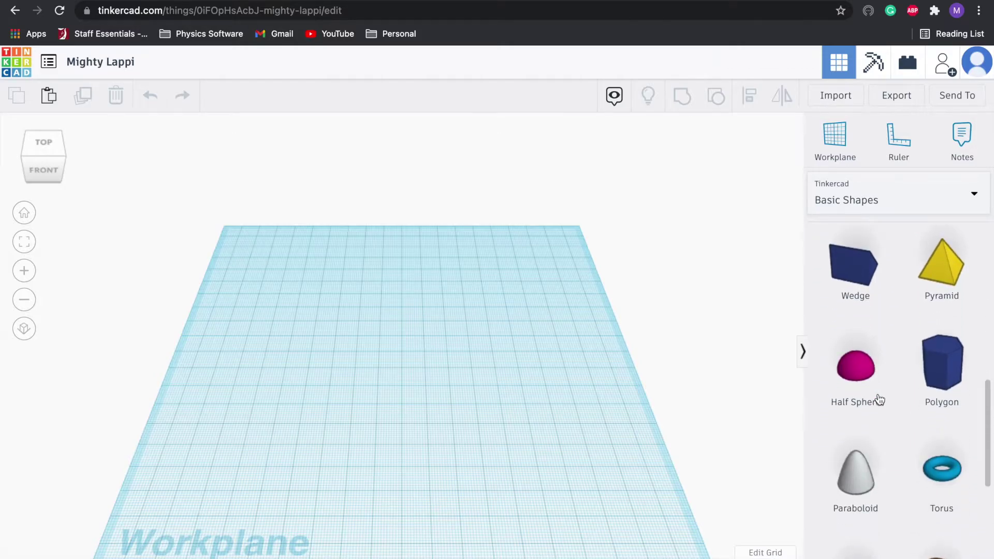
{"action": "scroll", "coordinate": [907, 351], "scroll_direction": "up", "scroll_amount": 1}
{"action": "scroll", "coordinate": [906, 351], "scroll_direction": "up", "scroll_amount": 8}
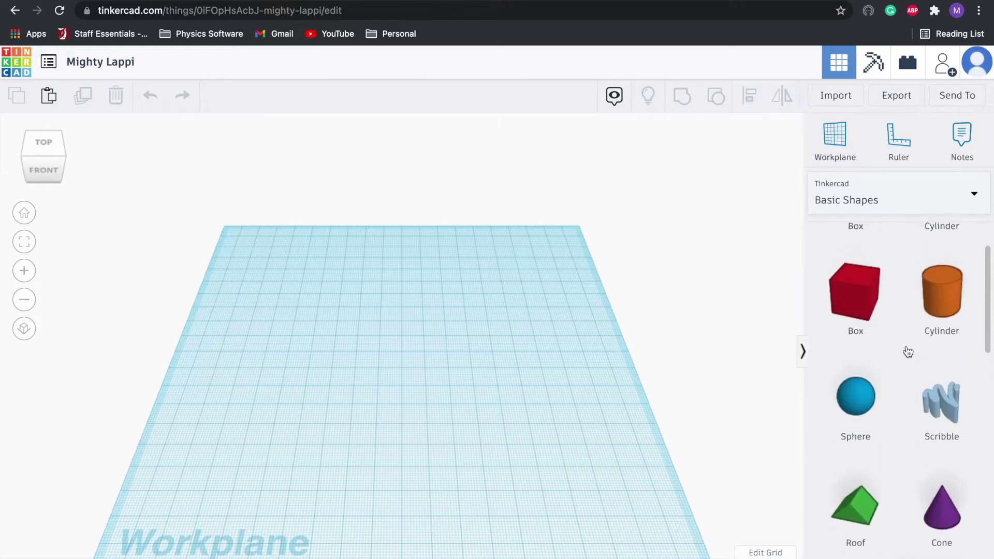
{"action": "scroll", "coordinate": [906, 350], "scroll_direction": "down", "scroll_amount": 7}
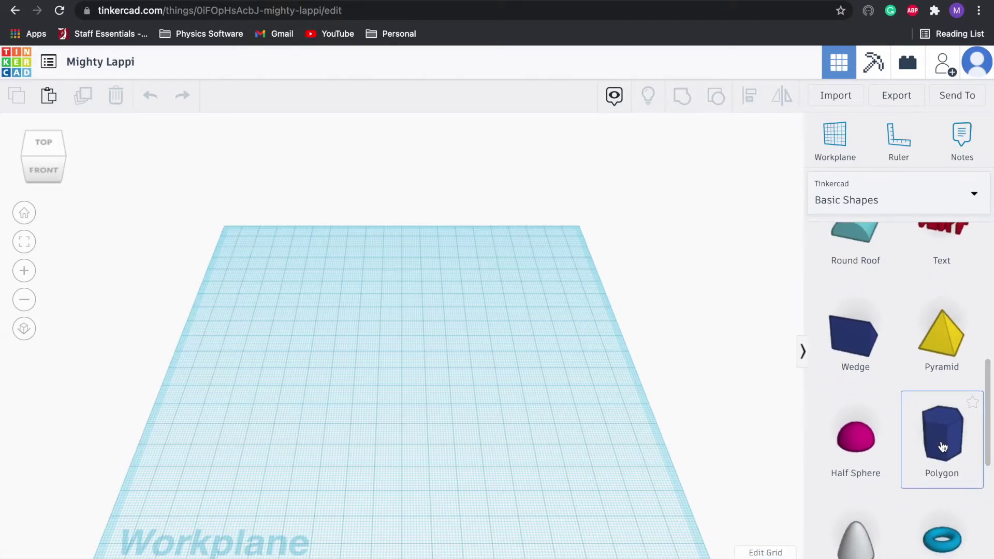
{"action": "left_click_drag", "start_coordinate": [936, 423], "coordinate": [385, 383]}
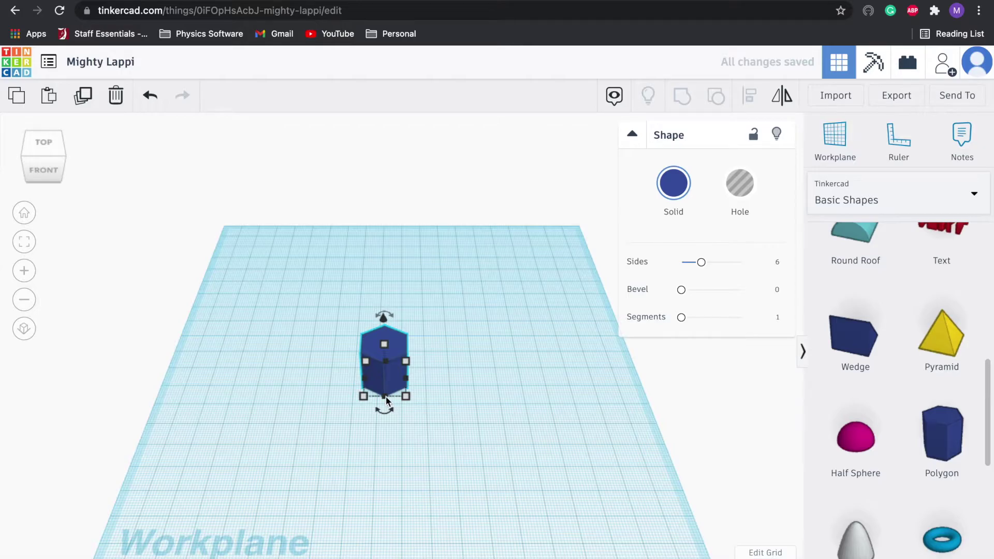
Step: Turn grid snapping off
{"action": "mouse_move", "coordinate": [385, 396]}
{"action": "left_click", "coordinate": [477, 378]}
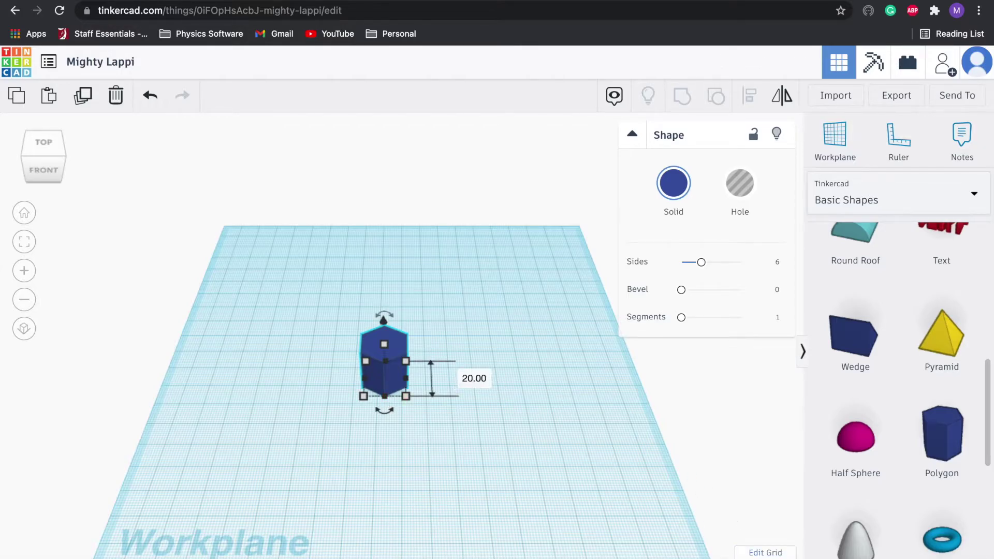
{"action": "left_click", "coordinate": [767, 557]}
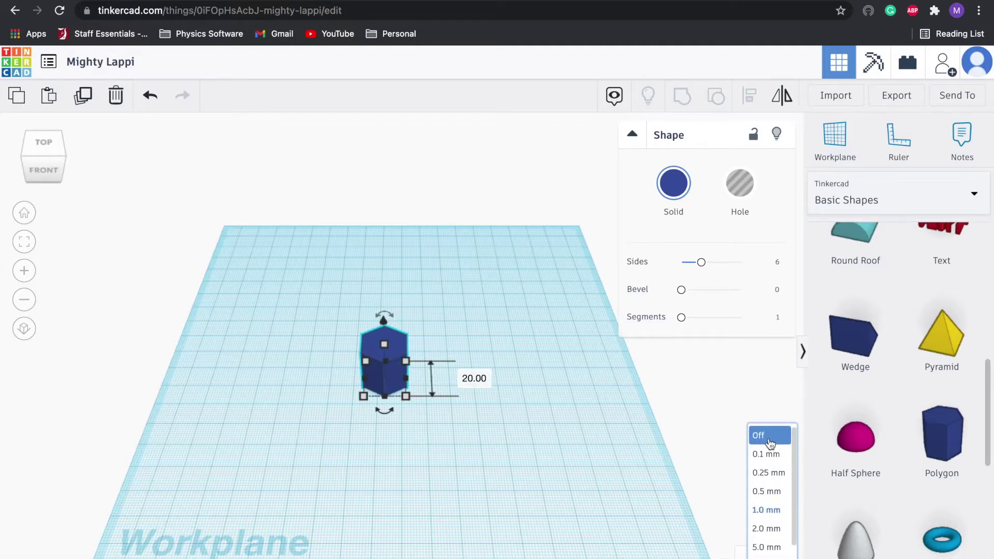
{"action": "left_click", "coordinate": [759, 439]}
Step: Set the workplane grid to inches with a 3.5 by 3.5 size
{"action": "left_click", "coordinate": [757, 552]}
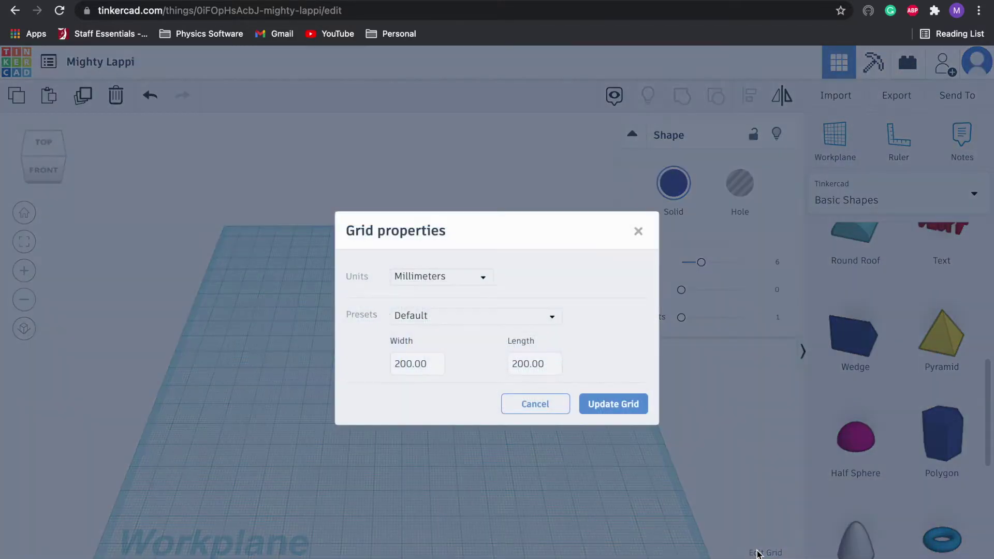
{"action": "left_click", "coordinate": [473, 278]}
{"action": "left_click", "coordinate": [457, 326]}
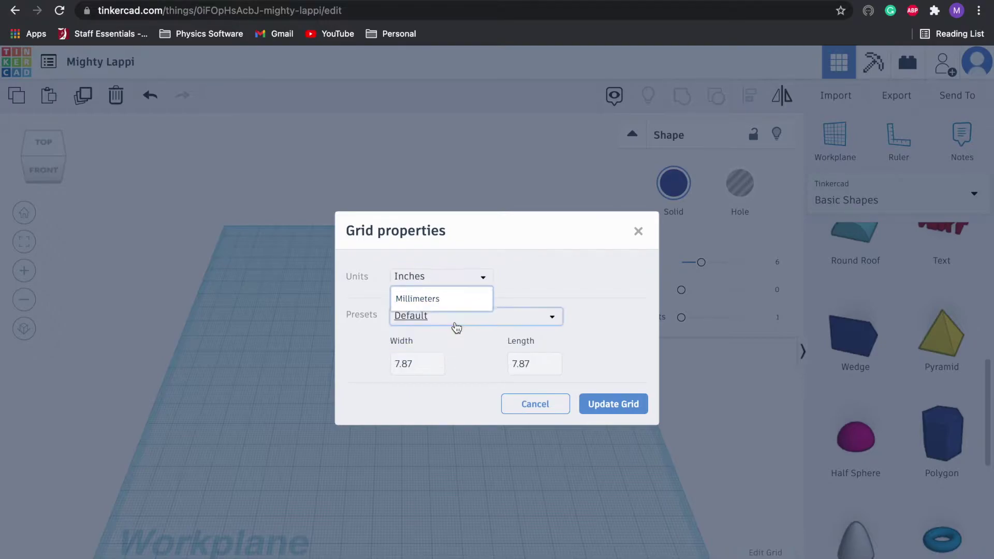
{"action": "left_click", "coordinate": [427, 361]}
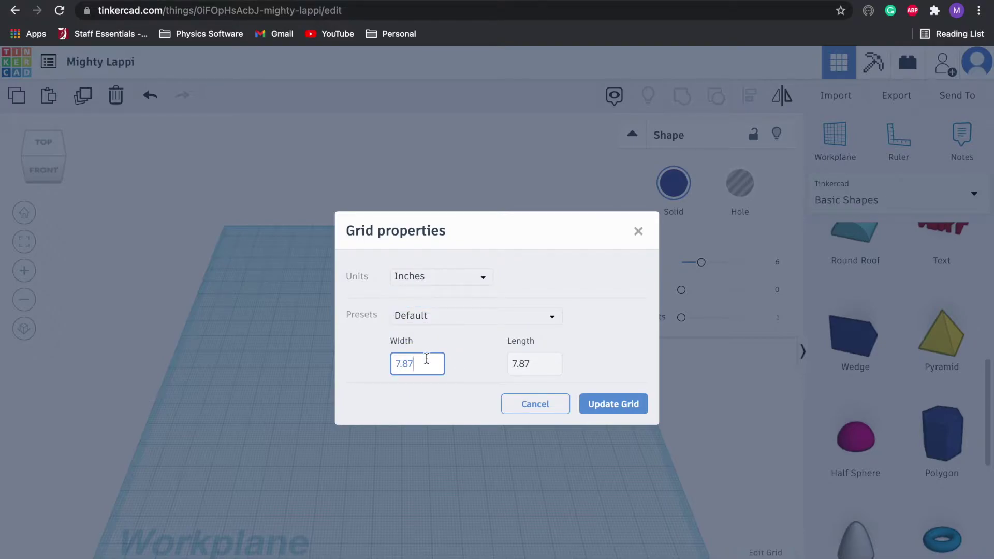
{"action": "key", "text": "BackSpace"}
{"action": "key", "text": "BackSpace"}
{"action": "key", "text": "BackSpace"}
{"action": "key", "text": "BackSpace"}
{"action": "type", "text": "3.5"}
{"action": "left_click", "coordinate": [510, 370]}
{"action": "key", "text": "BackSpace"}
{"action": "key", "text": "BackSpace"}
{"action": "key", "text": "BackSpace"}
{"action": "key", "text": "BackSpace"}
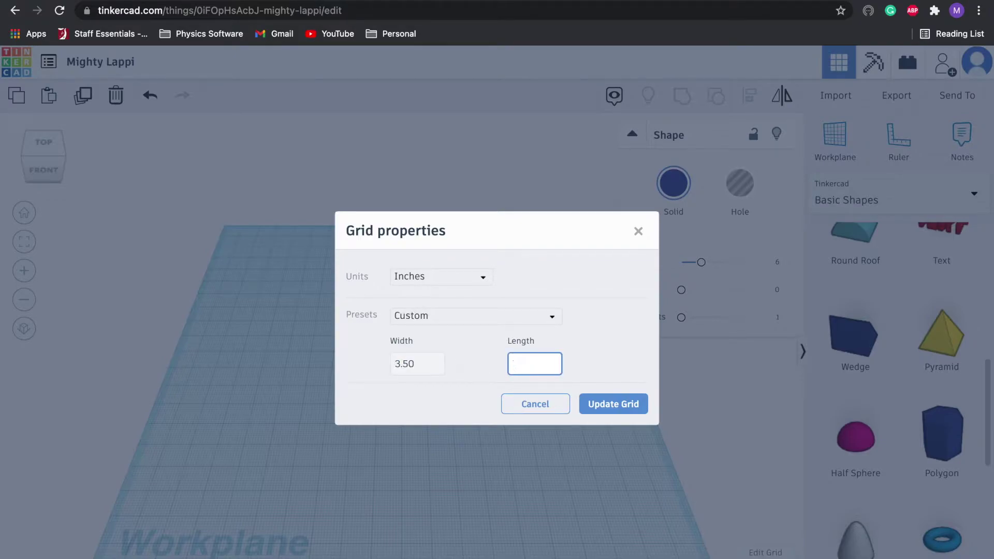
{"action": "type", "text": "3.5"}
{"action": "left_click", "coordinate": [603, 405]}
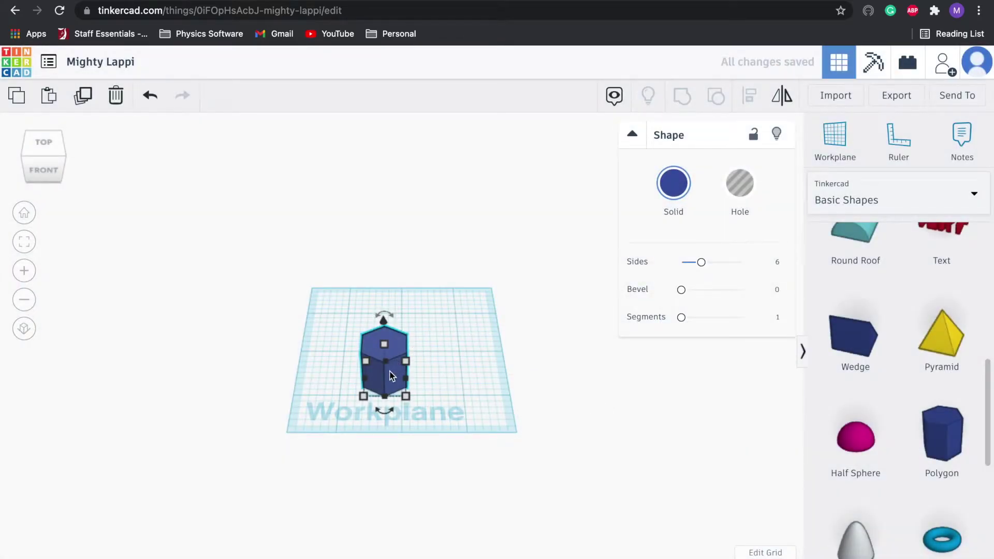
Step: Set the snap grid to 1/16 inch
{"action": "mouse_move", "coordinate": [385, 346]}
{"action": "left_click", "coordinate": [768, 553]}
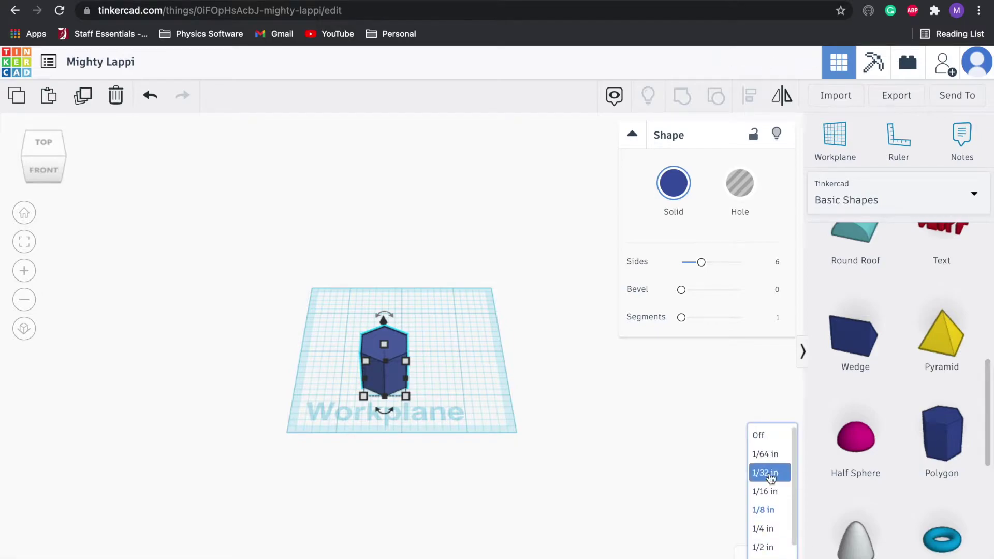
{"action": "left_click", "coordinate": [770, 491]}
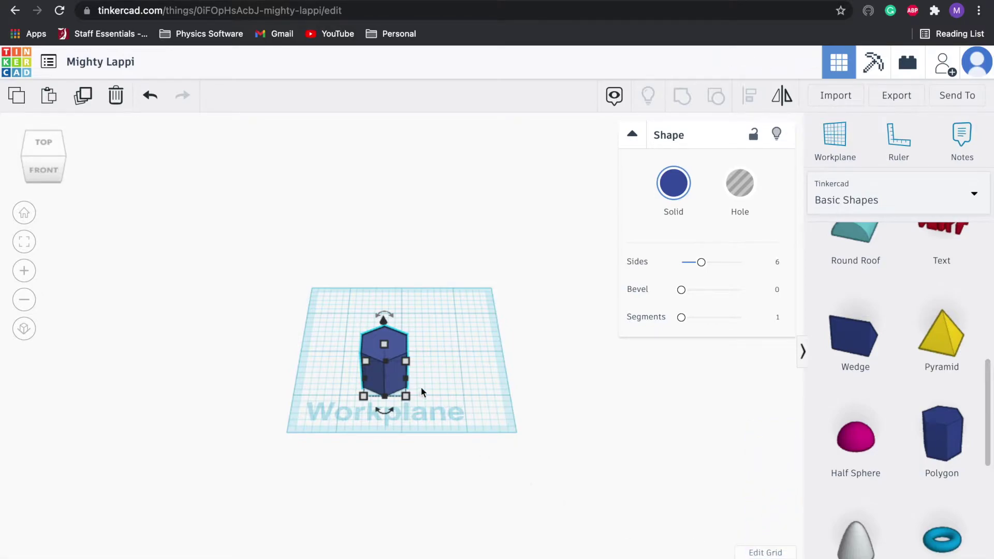
{"action": "scroll", "coordinate": [421, 387], "scroll_direction": "up", "scroll_amount": 2}
{"action": "scroll", "coordinate": [418, 383], "scroll_direction": "up", "scroll_amount": 3}
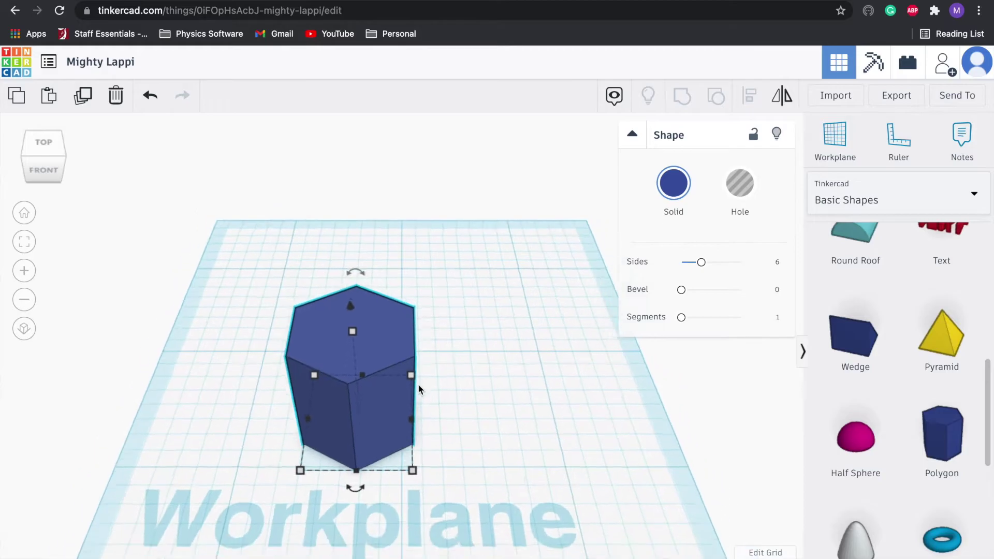
{"action": "scroll", "coordinate": [418, 383], "scroll_direction": "up", "scroll_amount": 1}
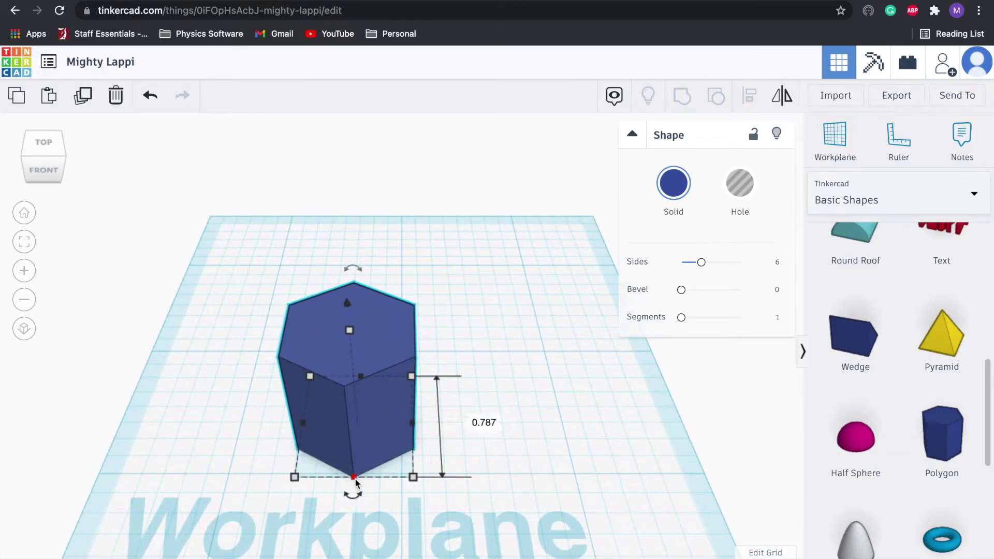
Step: Resize the hexagon to 3.25 by 3.25 inches and move it into place on the workplane
{"action": "left_click", "coordinate": [475, 422]}
{"action": "type", "text": "32"}
{"action": "key", "text": "BackSpace"}
{"action": "type", "text": ".25"}
{"action": "key", "text": "Return"}
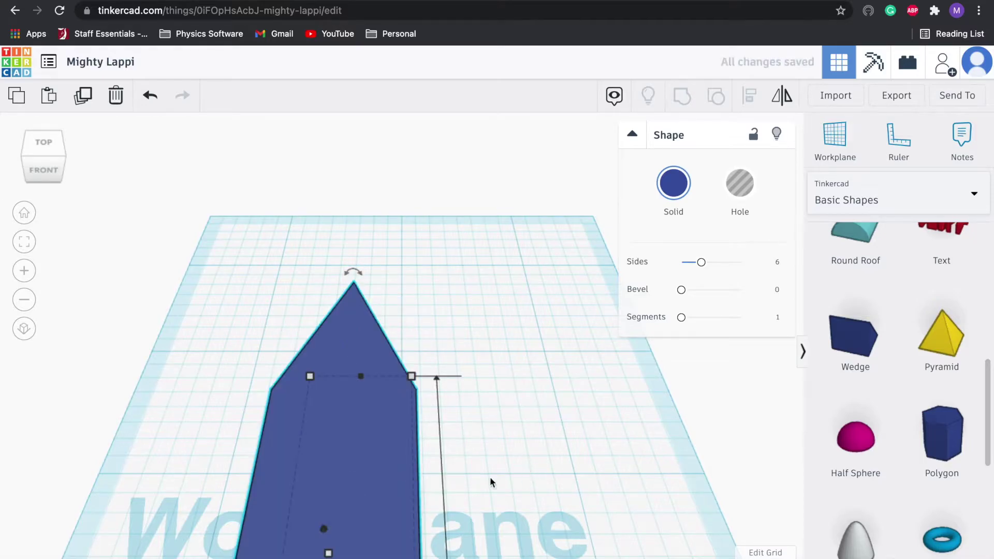
{"action": "scroll", "coordinate": [422, 463], "scroll_direction": "down", "scroll_amount": 5}
{"action": "scroll", "coordinate": [421, 464], "scroll_direction": "up", "scroll_amount": 4}
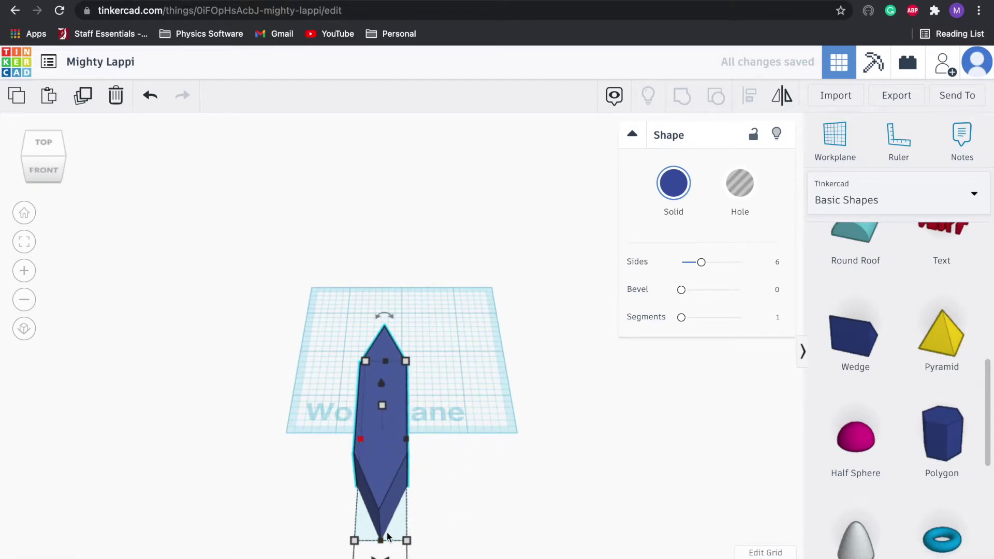
{"action": "scroll", "coordinate": [381, 549], "scroll_direction": "down", "scroll_amount": 3}
{"action": "scroll", "coordinate": [392, 494], "scroll_direction": "down", "scroll_amount": 2}
{"action": "left_click", "coordinate": [393, 485]}
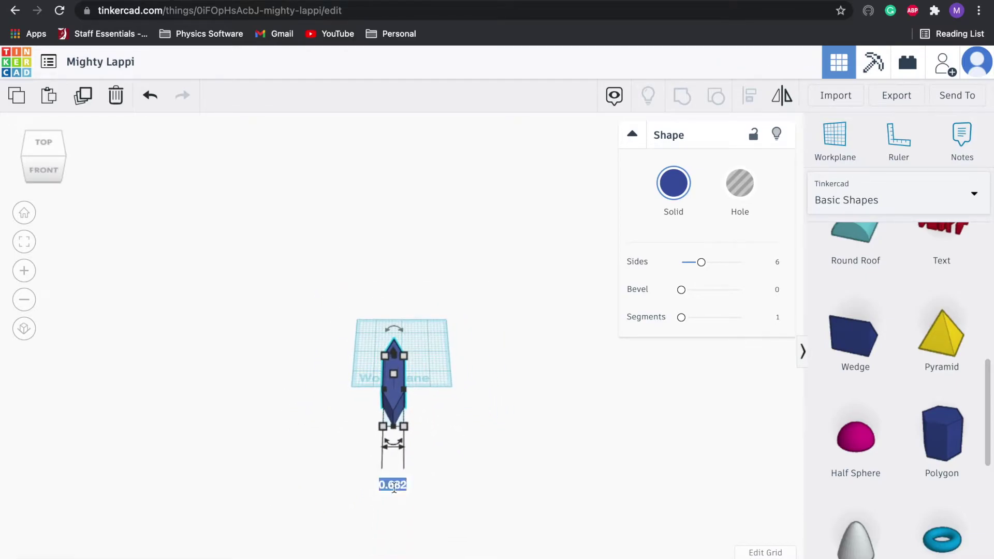
{"action": "type", "text": "3.25"}
{"action": "key", "text": "Return"}
{"action": "left_click_drag", "start_coordinate": [376, 398], "coordinate": [422, 356]}
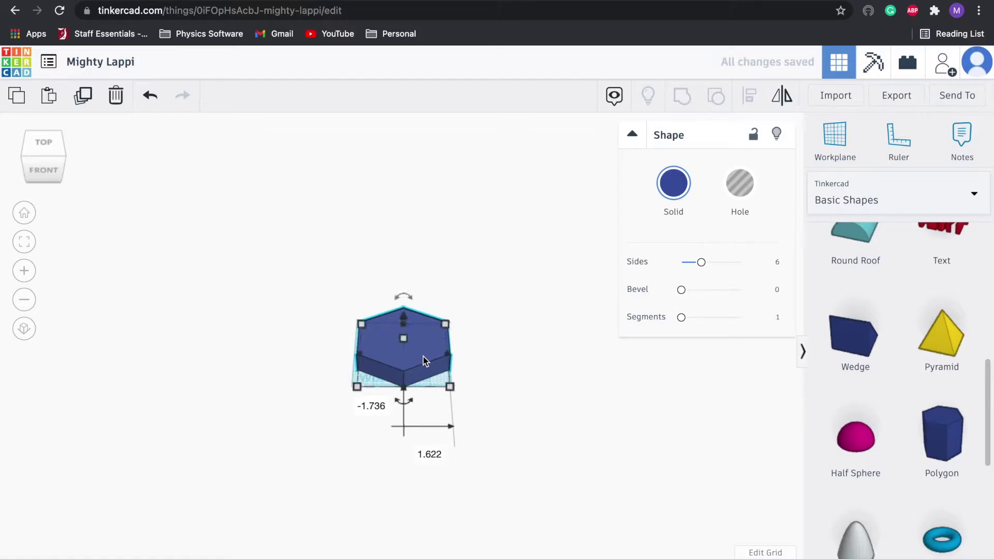
{"action": "key", "text": "f"}
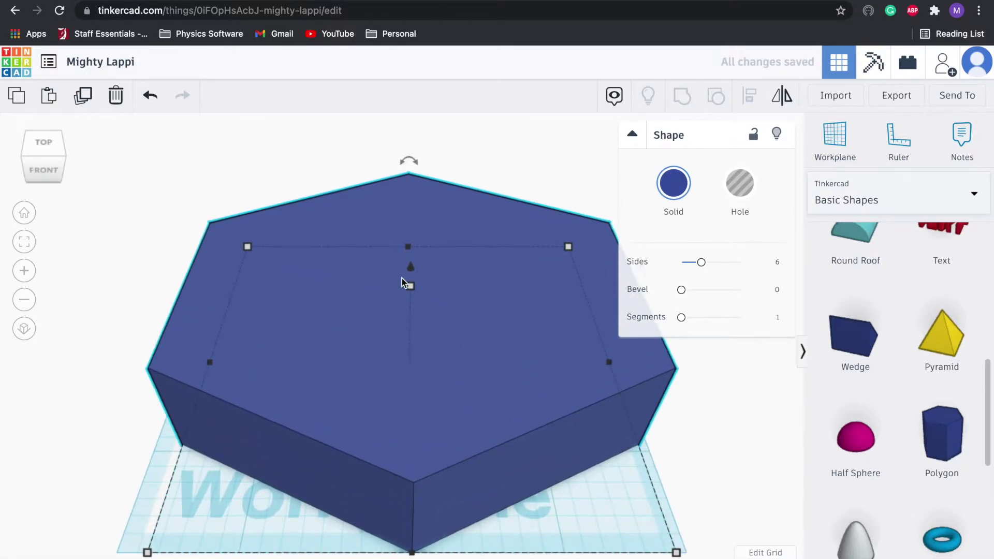
Step: Set the hexagon's height to 0.25 inch, making it a flat slab
{"action": "left_click", "coordinate": [410, 287]}
{"action": "left_click", "coordinate": [477, 326]}
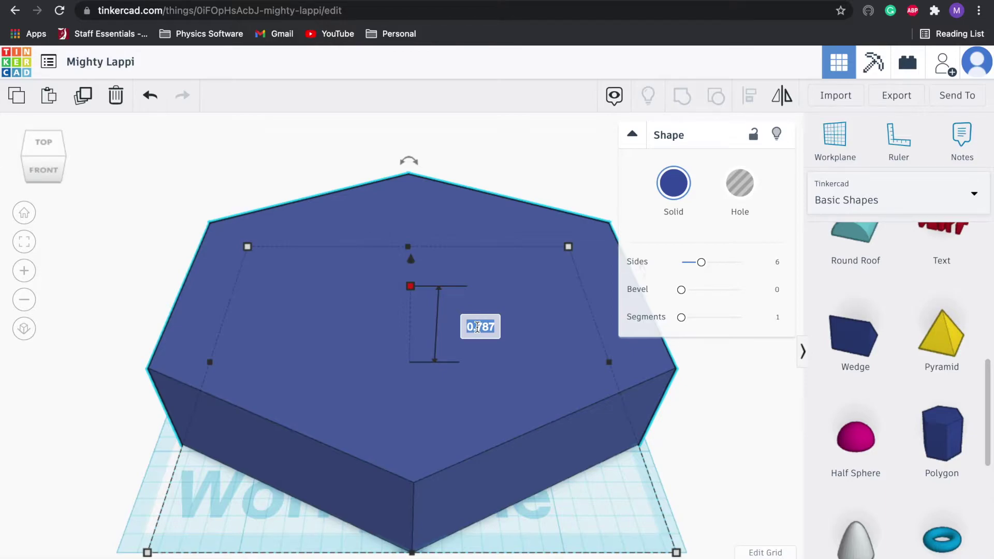
{"action": "type", "text": ".25"}
{"action": "key", "text": "Return"}
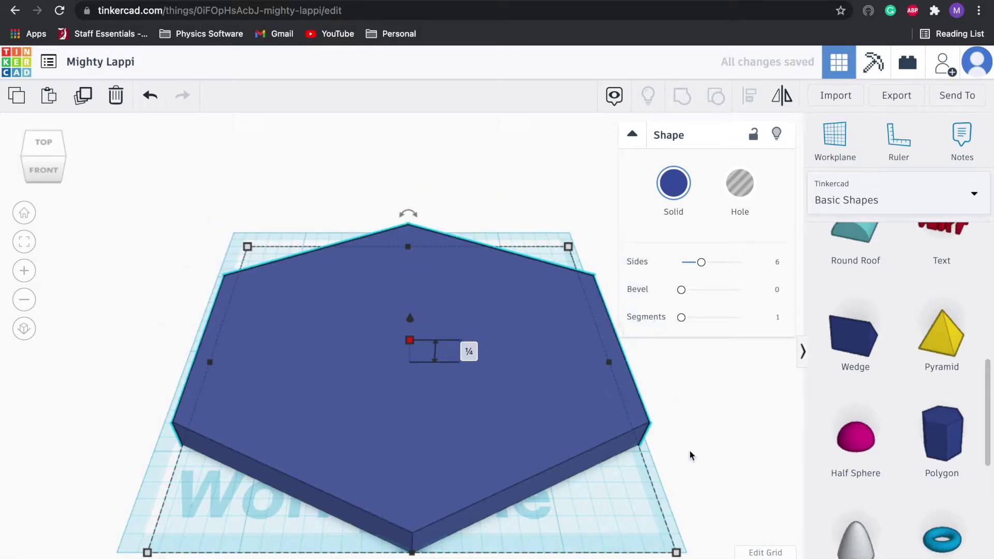
{"action": "left_click", "coordinate": [689, 453]}
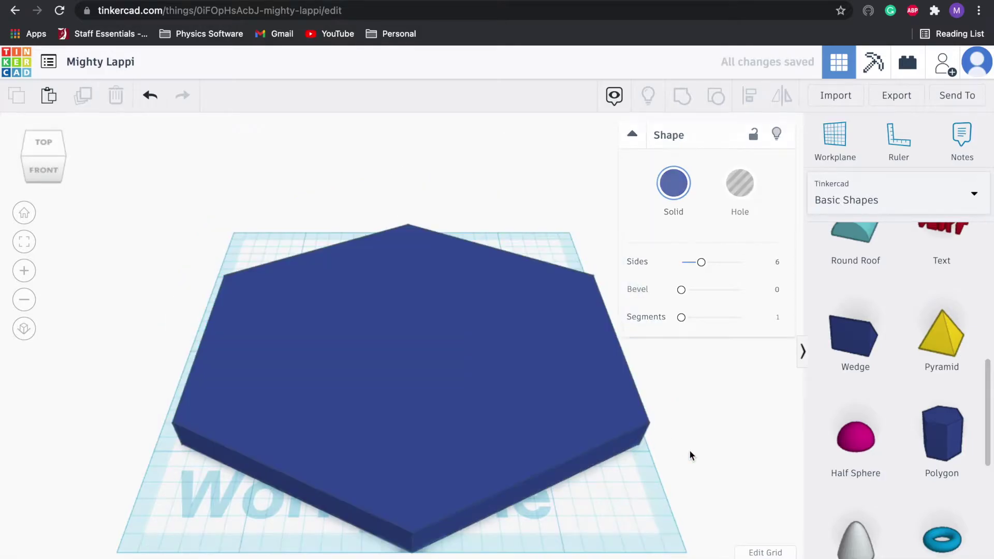
{"action": "left_click", "coordinate": [557, 402]}
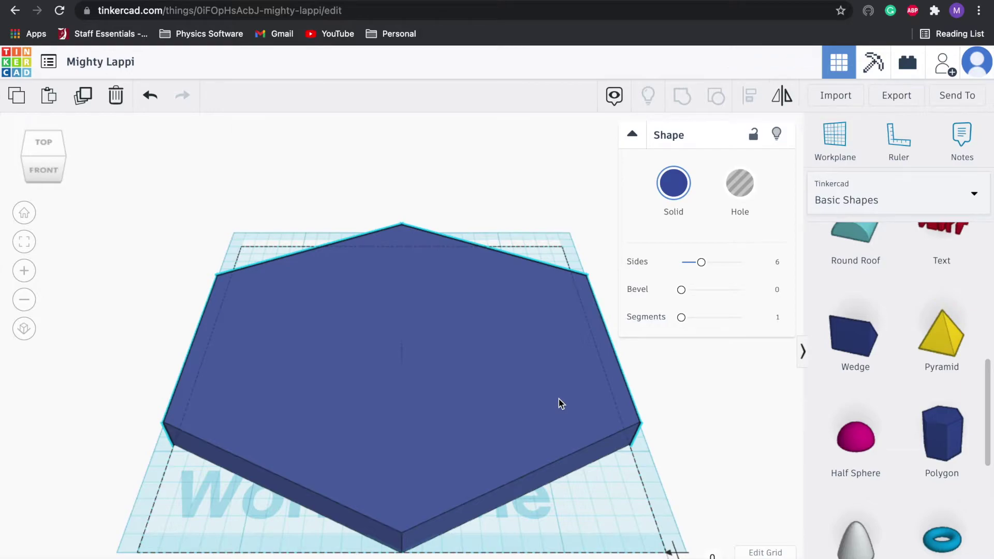
Step: Place a new workplane on the hexagon slab's top face
{"action": "left_click", "coordinate": [694, 440]}
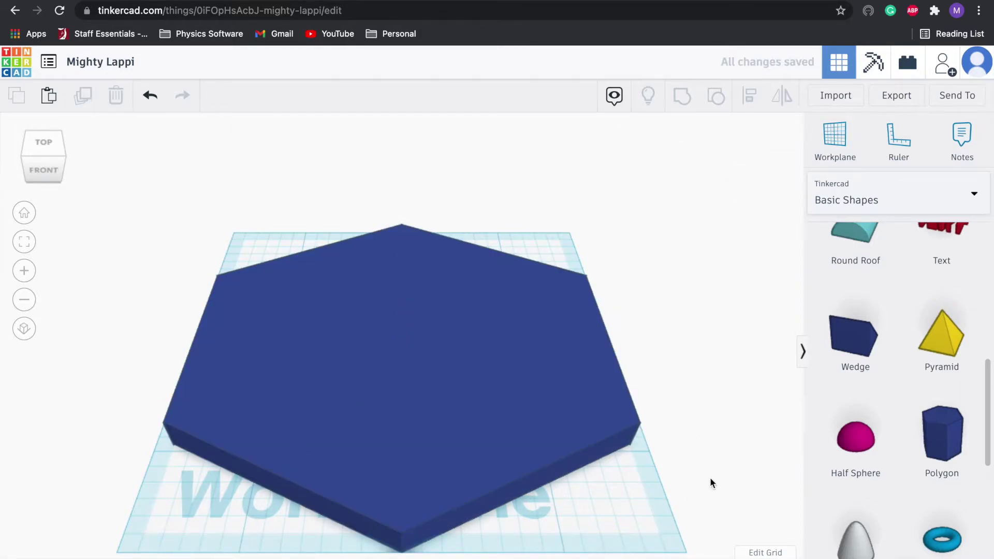
{"action": "scroll", "coordinate": [858, 445], "scroll_direction": "down", "scroll_amount": 5}
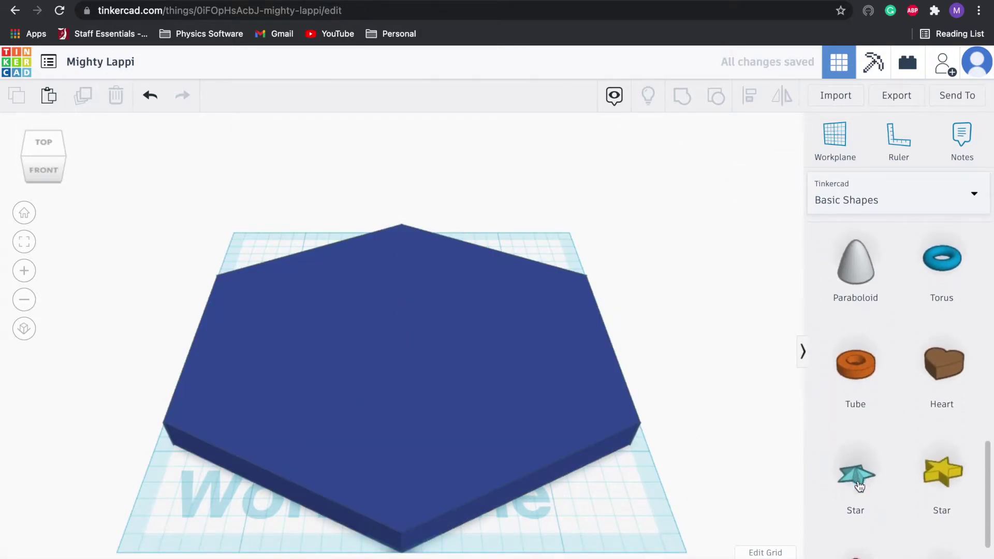
{"action": "scroll", "coordinate": [859, 485], "scroll_direction": "up", "scroll_amount": 8}
{"action": "scroll", "coordinate": [860, 485], "scroll_direction": "up", "scroll_amount": 1}
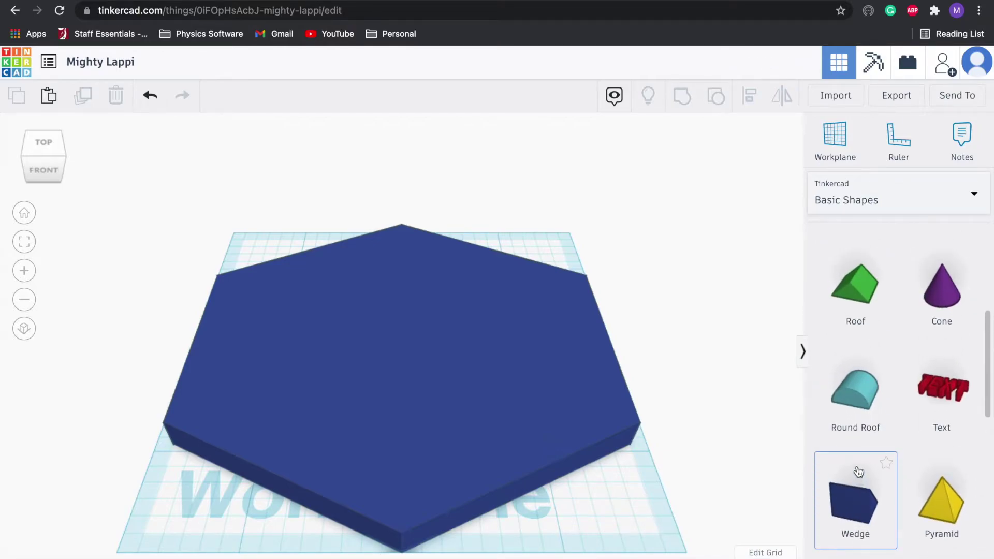
{"action": "scroll", "coordinate": [951, 426], "scroll_direction": "up", "scroll_amount": 3}
{"action": "scroll", "coordinate": [950, 426], "scroll_direction": "up", "scroll_amount": 6}
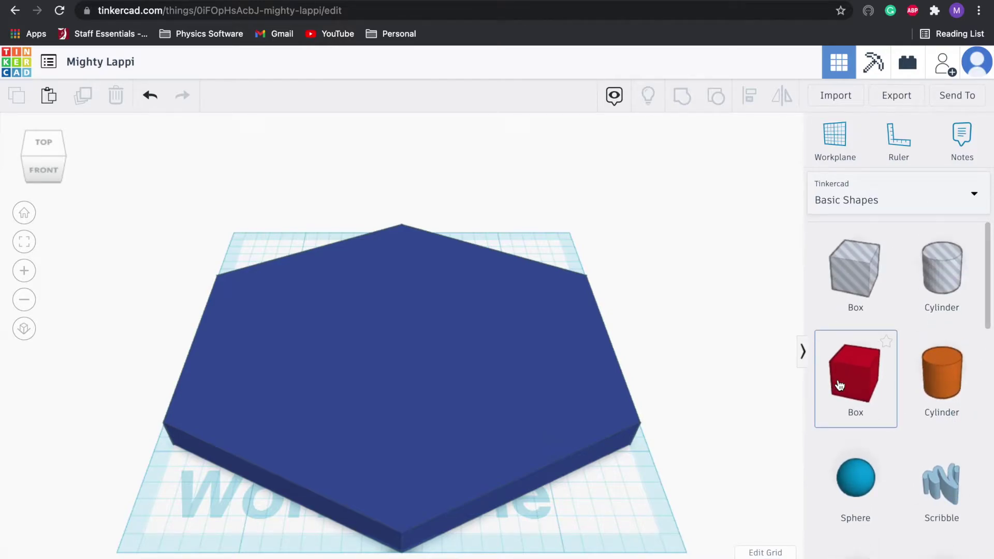
{"action": "scroll", "coordinate": [840, 383], "scroll_direction": "down", "scroll_amount": 15}
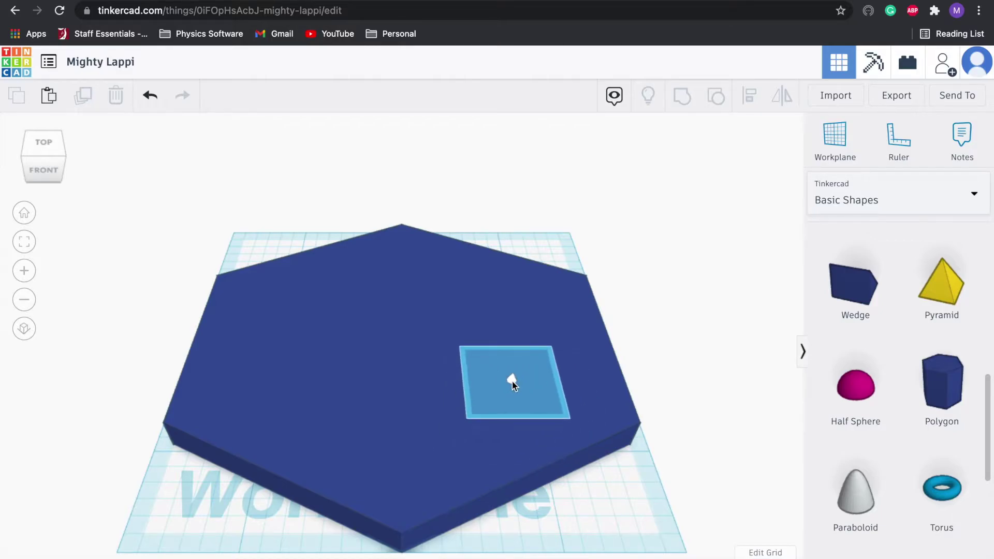
{"action": "left_click_drag", "start_coordinate": [512, 383], "coordinate": [477, 346]}
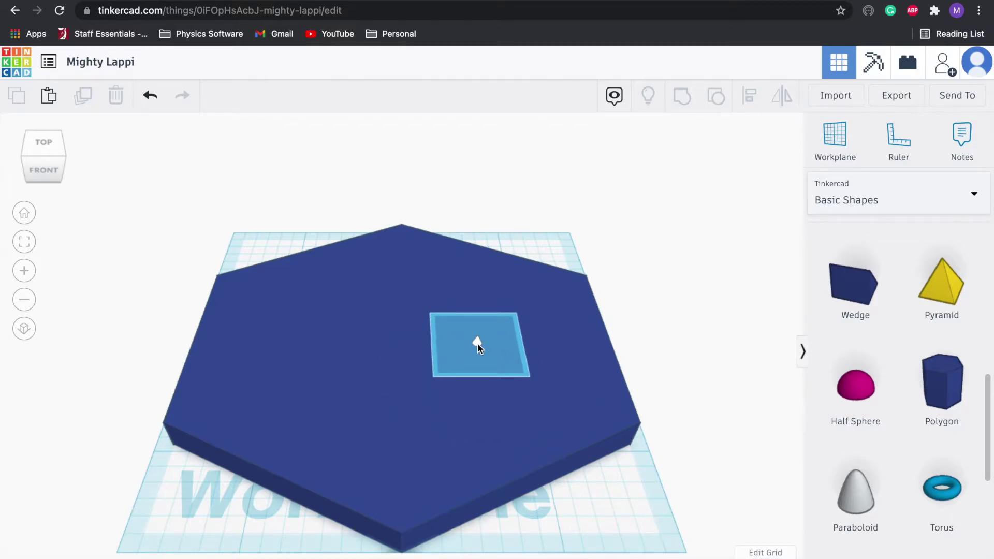
{"action": "left_click", "coordinate": [478, 346]}
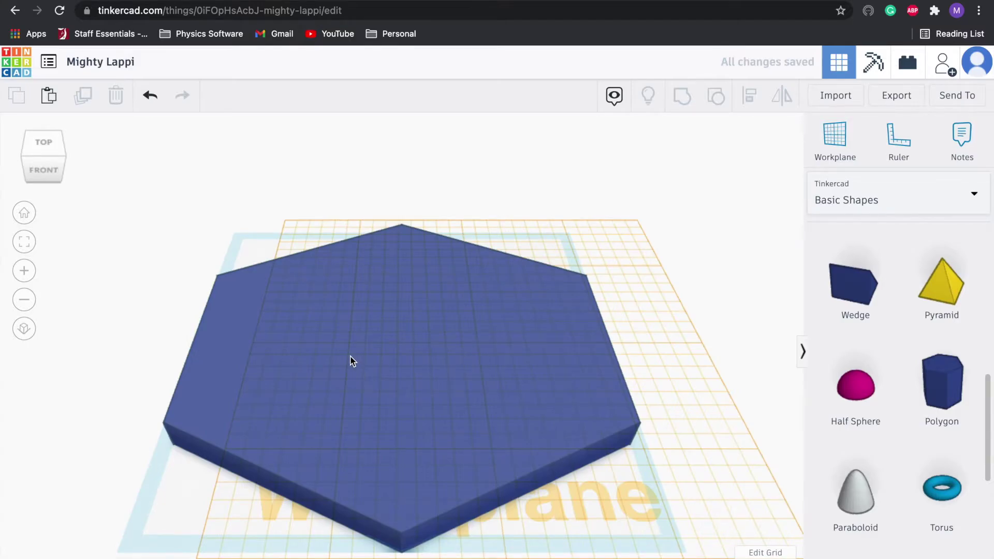
Step: In top view, drop a new Polygon onto the slab's upper-left and resize it to 0.5 by 0.5 inches
{"action": "left_click", "coordinate": [49, 147]}
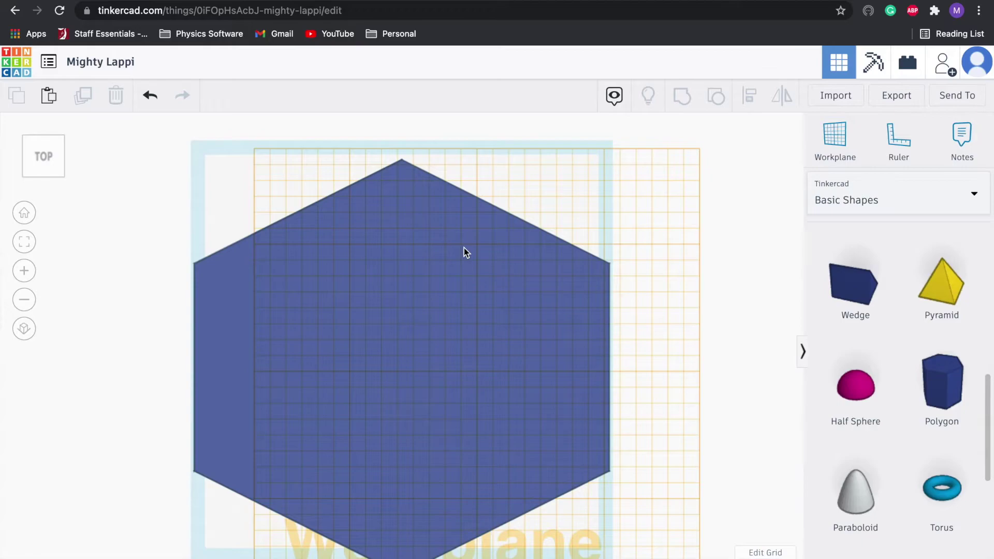
{"action": "left_click_drag", "start_coordinate": [943, 384], "coordinate": [304, 325]}
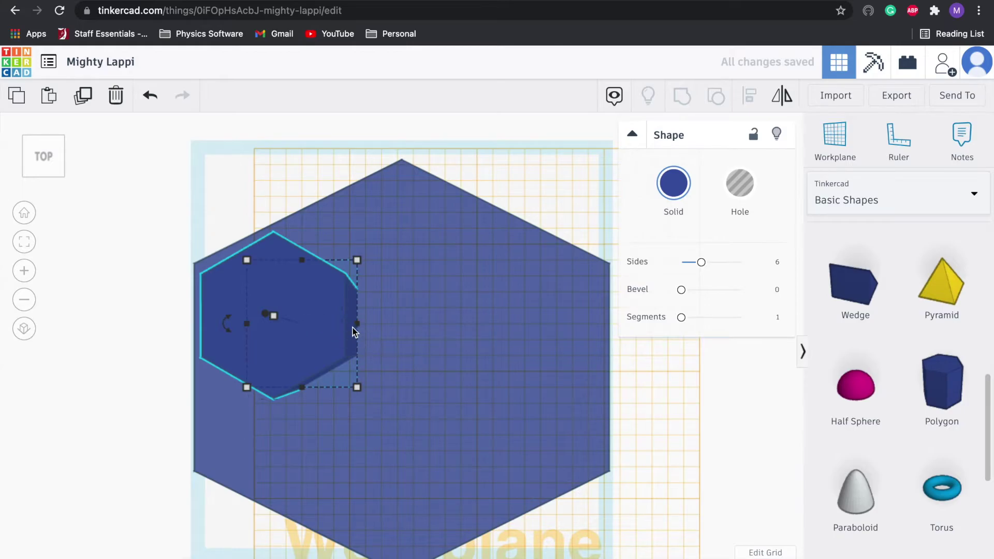
{"action": "mouse_move", "coordinate": [356, 324]}
{"action": "left_click", "coordinate": [296, 450]}
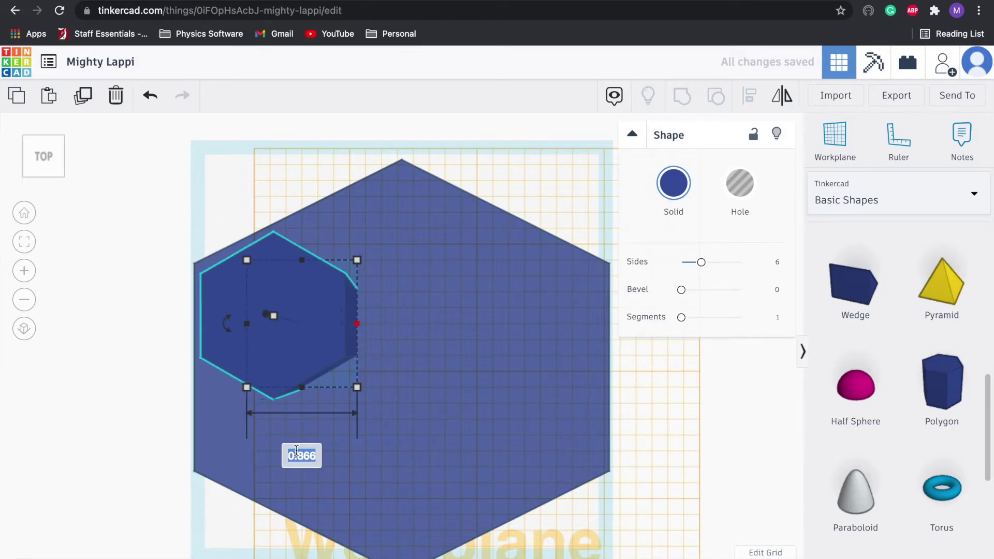
{"action": "type", "text": "0.5in"}
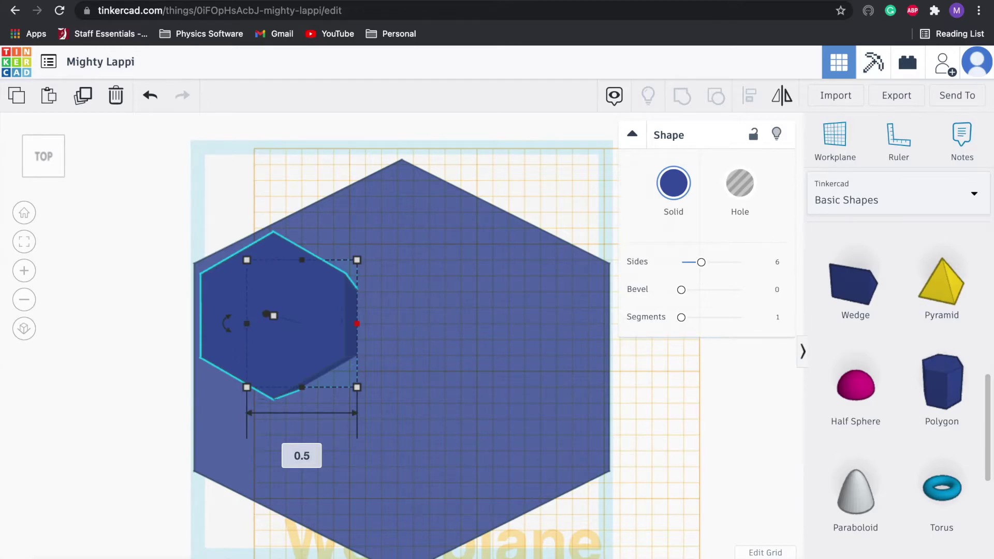
{"action": "key", "text": "Return"}
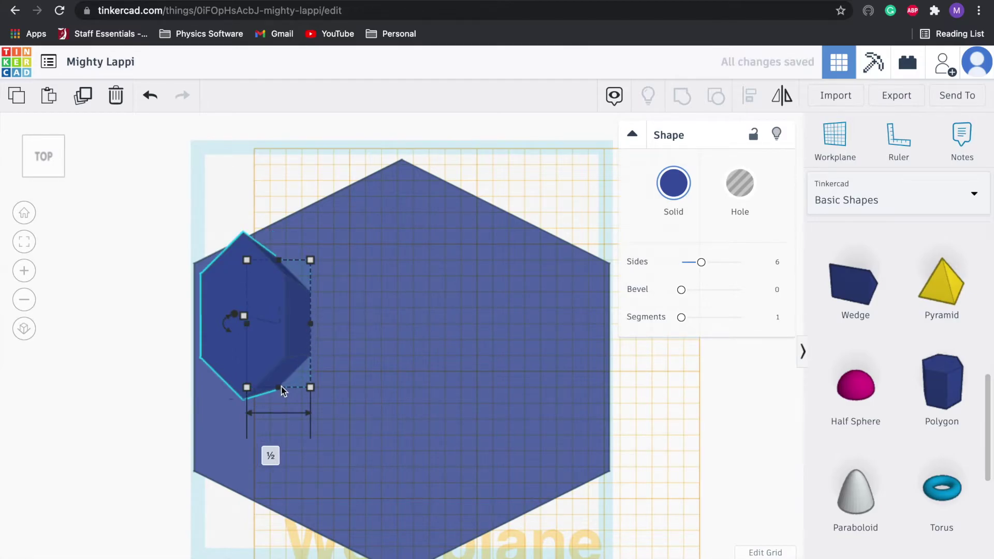
{"action": "left_click", "coordinate": [392, 323]}
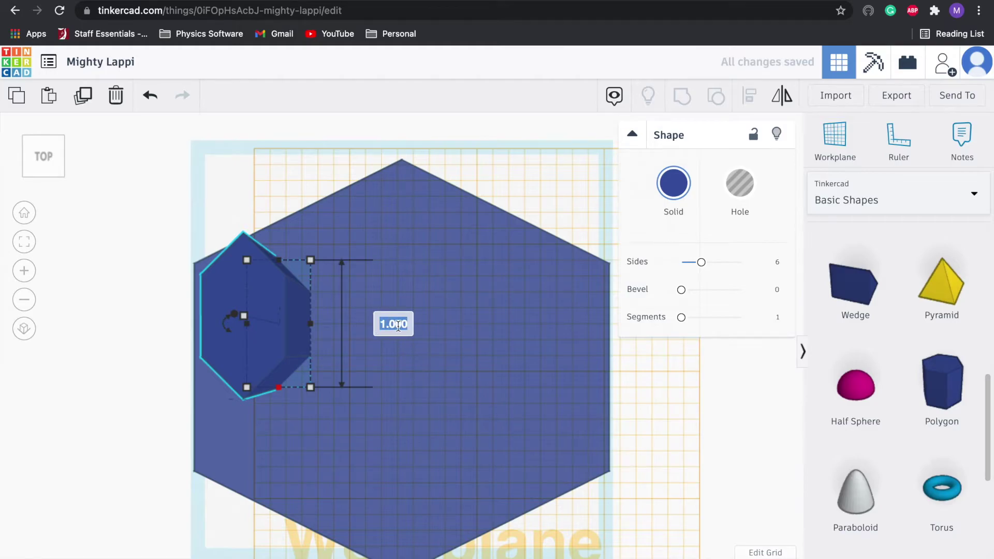
{"action": "type", "text": "0.5"}
{"action": "key", "text": "Return"}
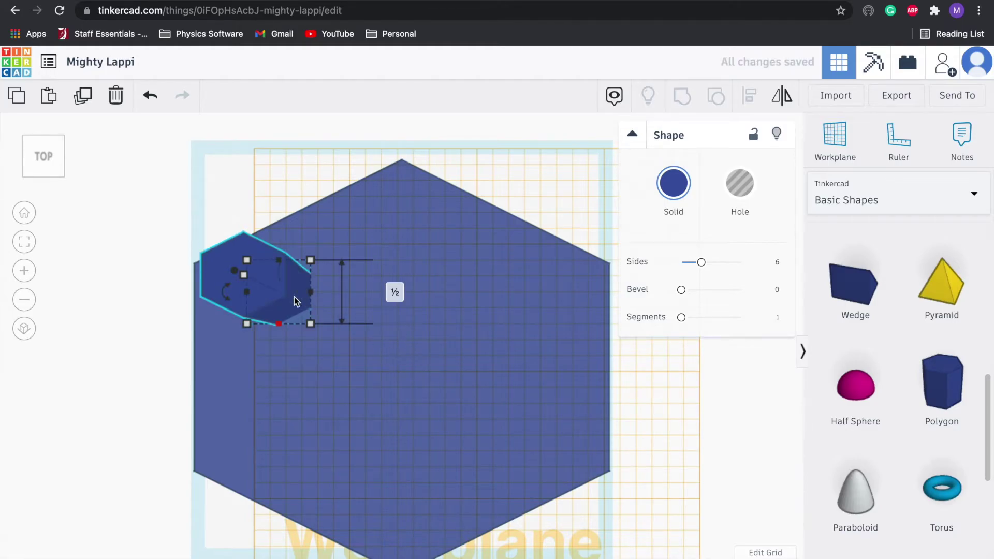
{"action": "left_click", "coordinate": [48, 164]}
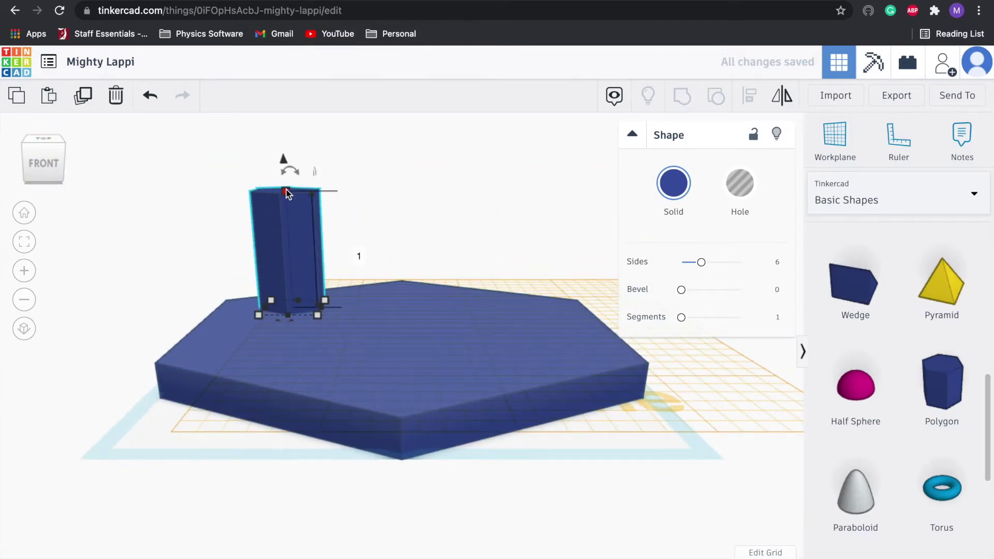
Step: Set the small hexagon's height to 0.125 inch
{"action": "left_click", "coordinate": [356, 252]}
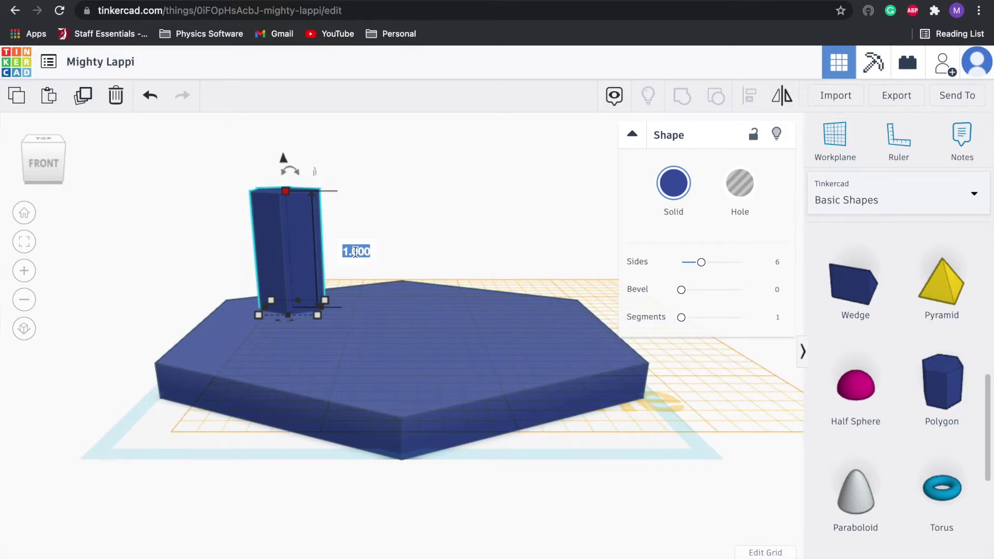
{"action": "type", "text": "0.125"}
{"action": "key", "text": "Return"}
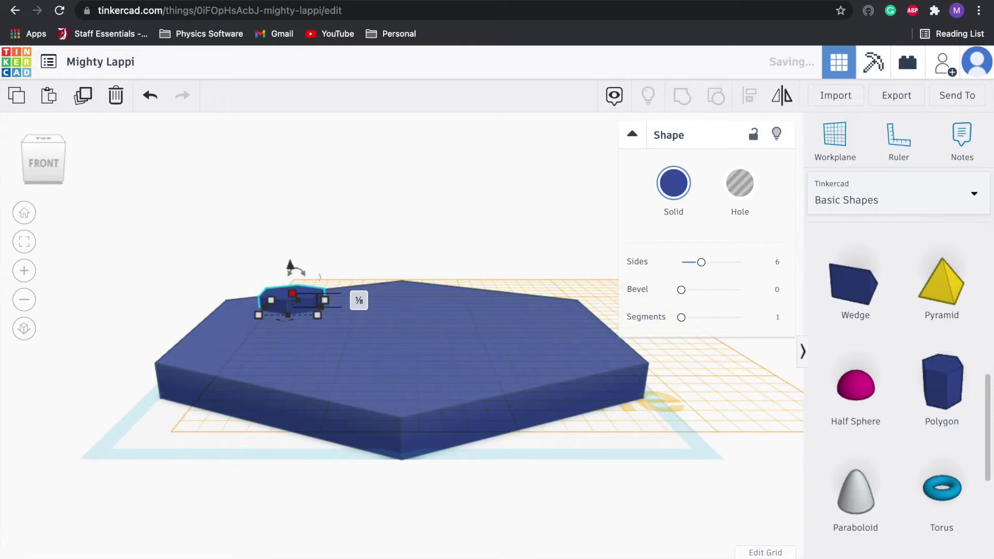
{"action": "left_click", "coordinate": [176, 257]}
{"action": "scroll", "coordinate": [176, 259], "scroll_direction": "up", "scroll_amount": 3}
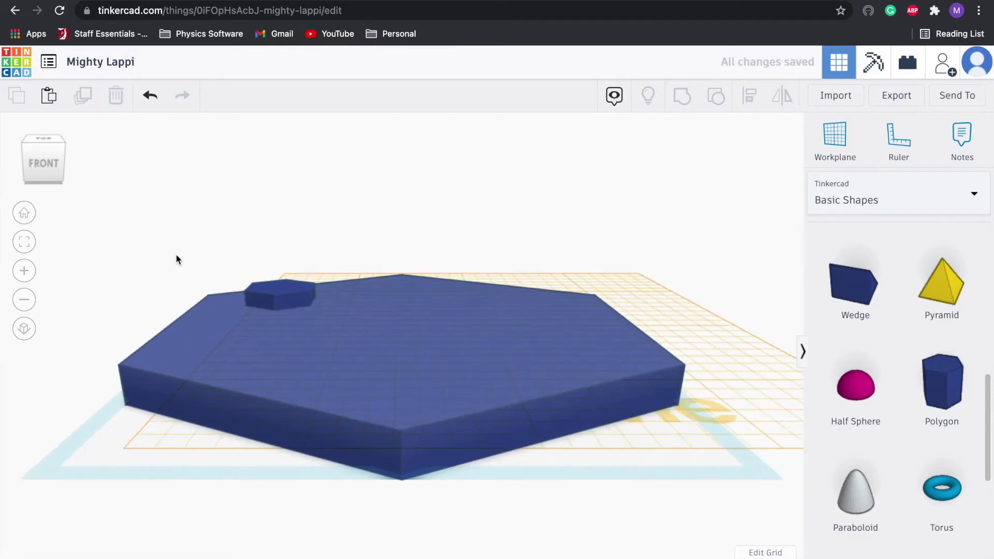
{"action": "scroll", "coordinate": [176, 259], "scroll_direction": "down", "scroll_amount": 2}
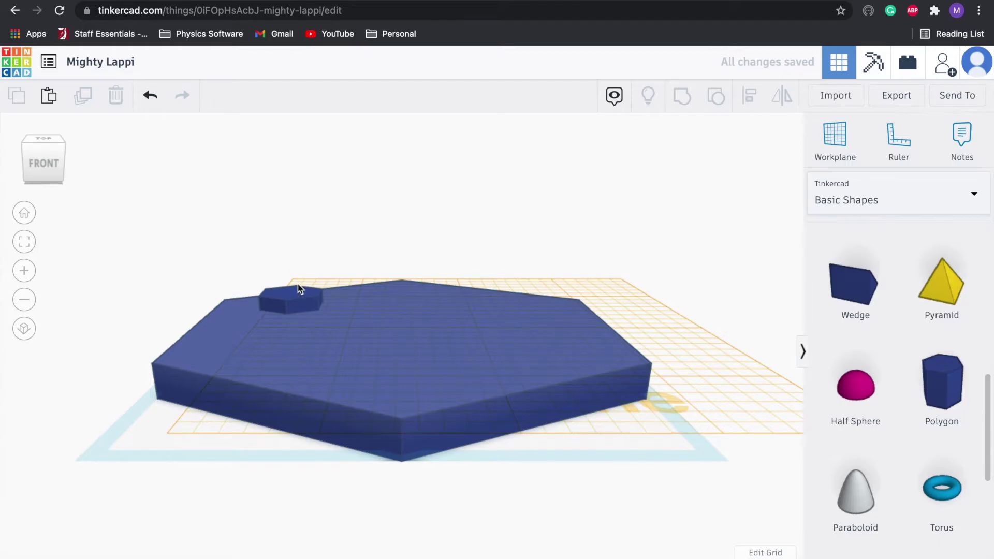
{"action": "left_click", "coordinate": [41, 168]}
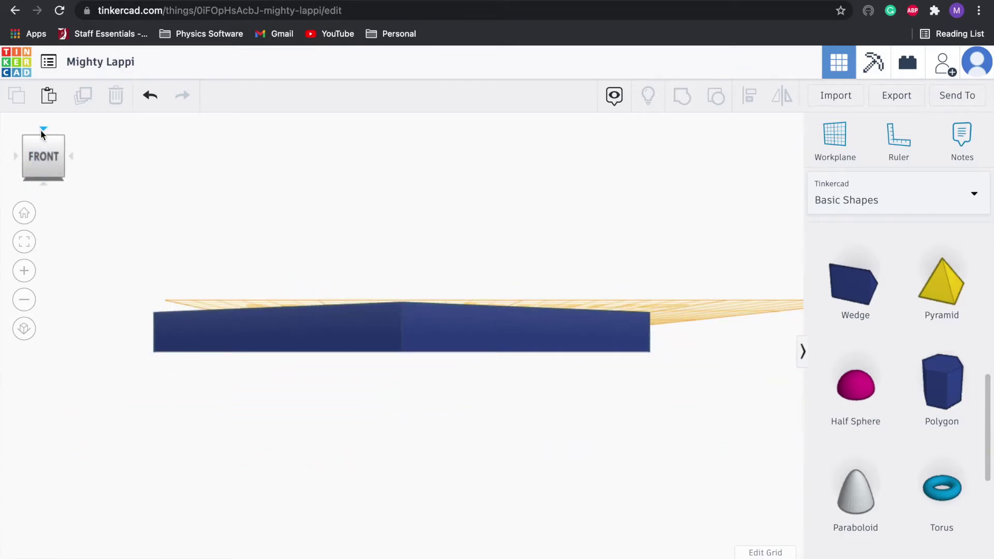
{"action": "left_click", "coordinate": [41, 129]}
Step: Move the small hexagon to the slab's left edge and duplicate it twice into a column of three
{"action": "left_click", "coordinate": [270, 287]}
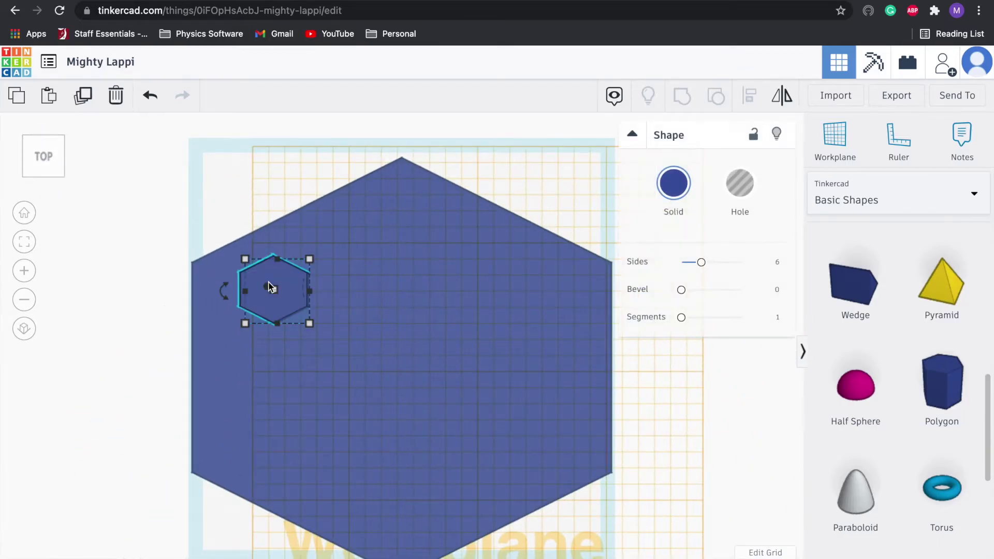
{"action": "left_click_drag", "start_coordinate": [293, 306], "coordinate": [261, 314]}
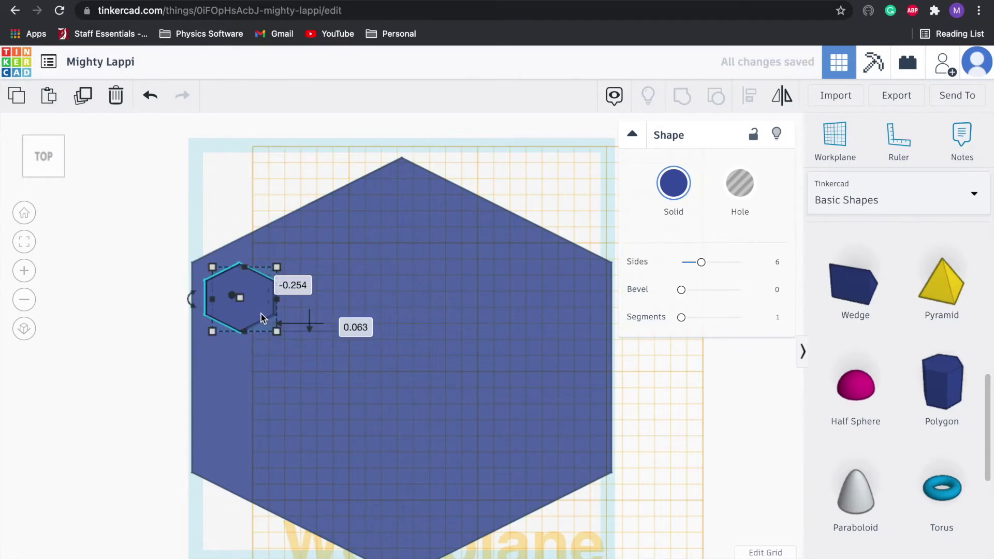
{"action": "left_click", "coordinate": [80, 103]}
{"action": "left_click_drag", "start_coordinate": [257, 314], "coordinate": [259, 392]}
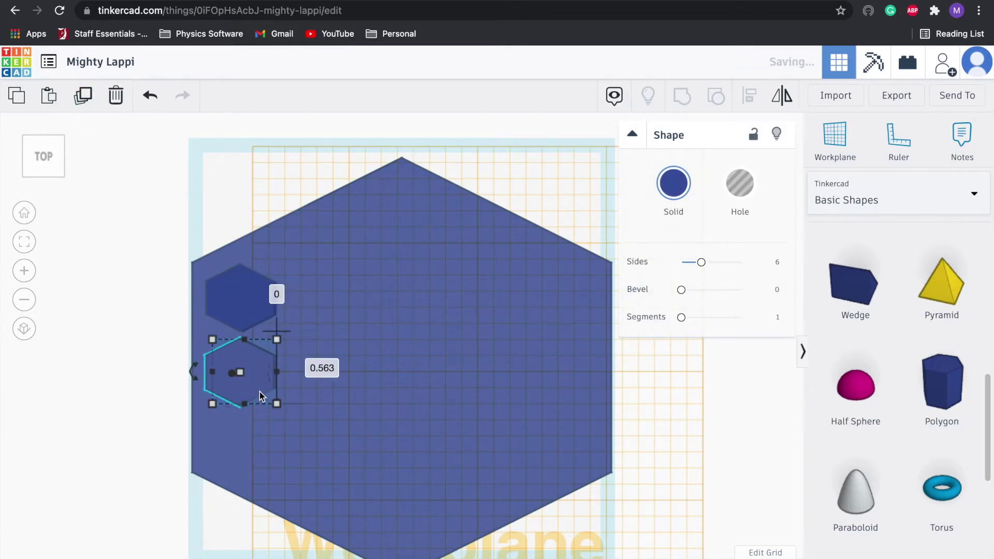
{"action": "left_click", "coordinate": [82, 95]}
{"action": "left_click", "coordinate": [262, 303]}
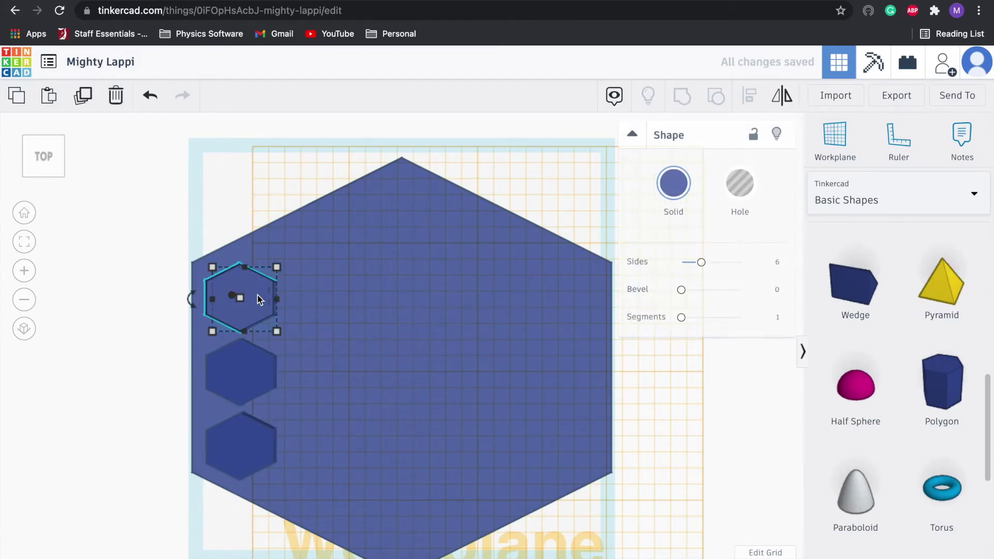
{"action": "left_click", "coordinate": [244, 382], "text": "shift"}
{"action": "left_click", "coordinate": [245, 435], "text": "shift"}
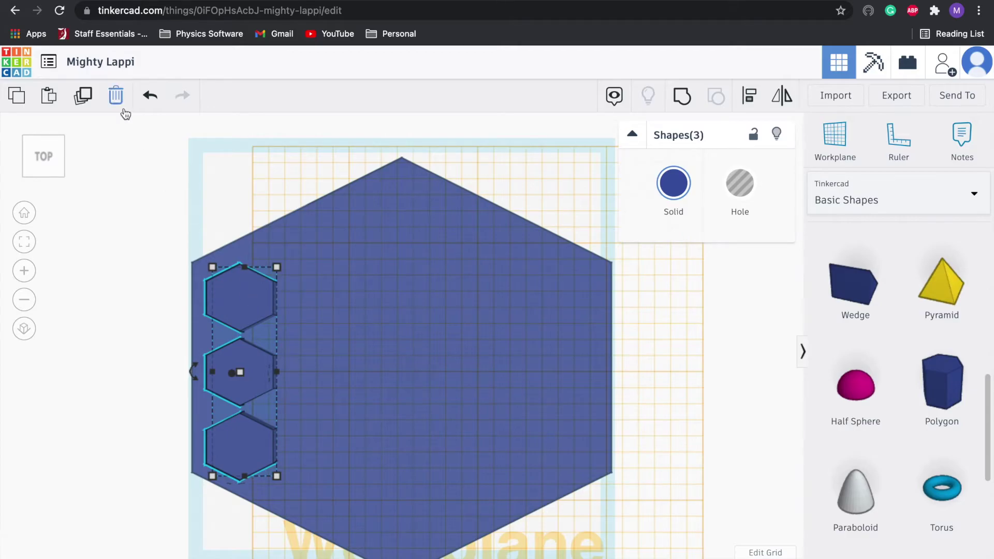
Step: Duplicate the hexagon column rightward into five columns, then delete the extra fifth column
{"action": "left_click", "coordinate": [83, 95]}
{"action": "left_click_drag", "start_coordinate": [258, 315], "coordinate": [350, 318]}
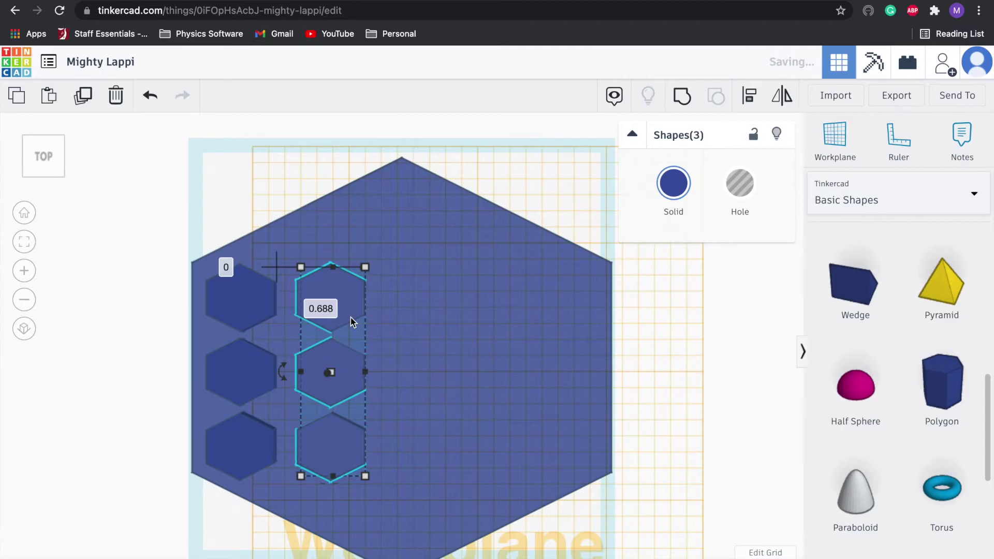
{"action": "left_click", "coordinate": [83, 95]}
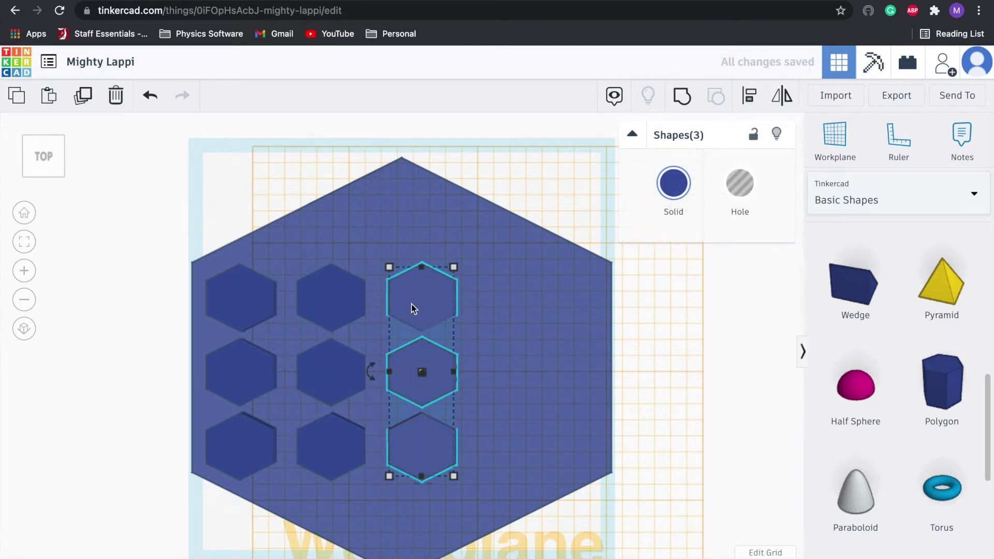
{"action": "left_click", "coordinate": [83, 97]}
{"action": "left_click", "coordinate": [83, 97]}
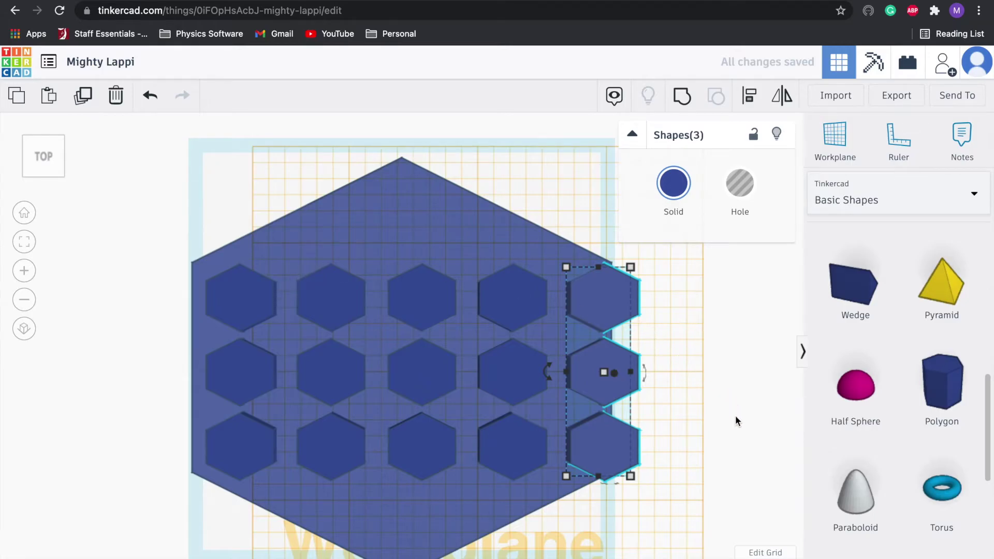
{"action": "key", "text": "Delete"}
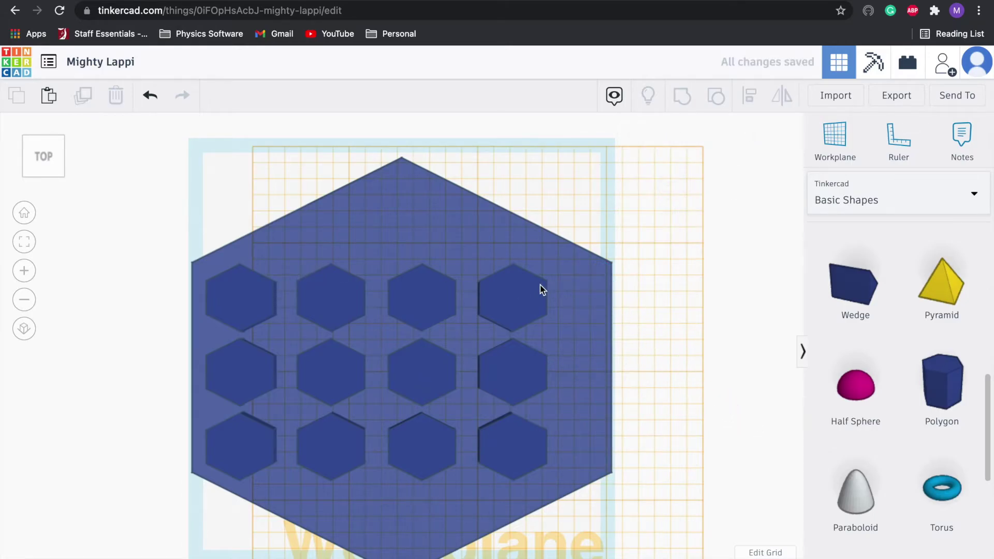
Step: Nudge the fourth column of hexagons right to the plate's edge
{"action": "left_click", "coordinate": [508, 290]}
{"action": "left_click", "coordinate": [511, 370], "text": "shift"}
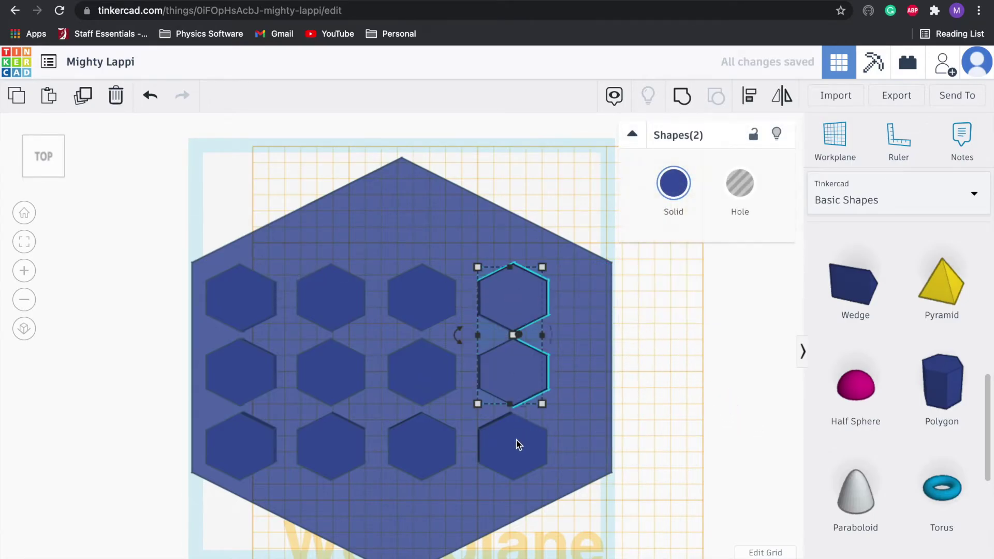
{"action": "left_click", "coordinate": [517, 440], "text": "shift"}
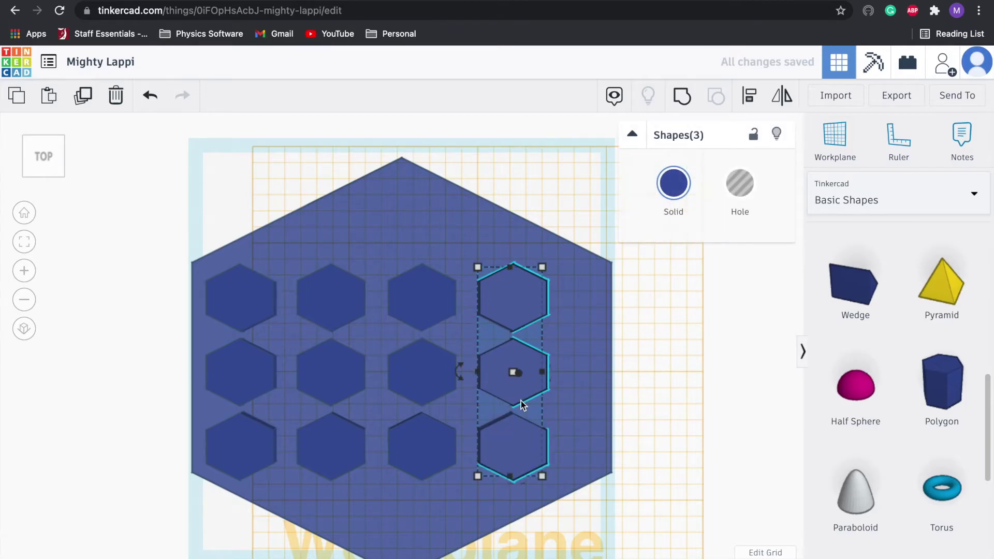
{"action": "key", "text": "Right"}
{"action": "key", "text": "Right"}
{"action": "key", "text": "Right"}
{"action": "key", "text": "Right"}
{"action": "key", "text": "Right"}
{"action": "key", "text": "Right"}
{"action": "key", "text": "Right"}
{"action": "key", "text": "Right"}
{"action": "key", "text": "Right"}
{"action": "key", "text": "Right"}
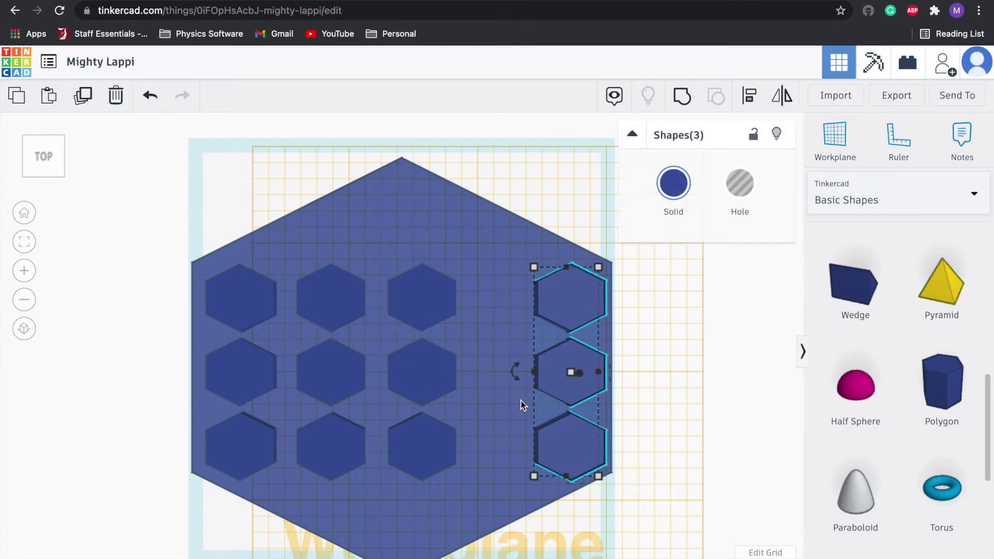
Step: Nudge the third column right as well, opening an empty gap down the middle
{"action": "left_click", "coordinate": [440, 320]}
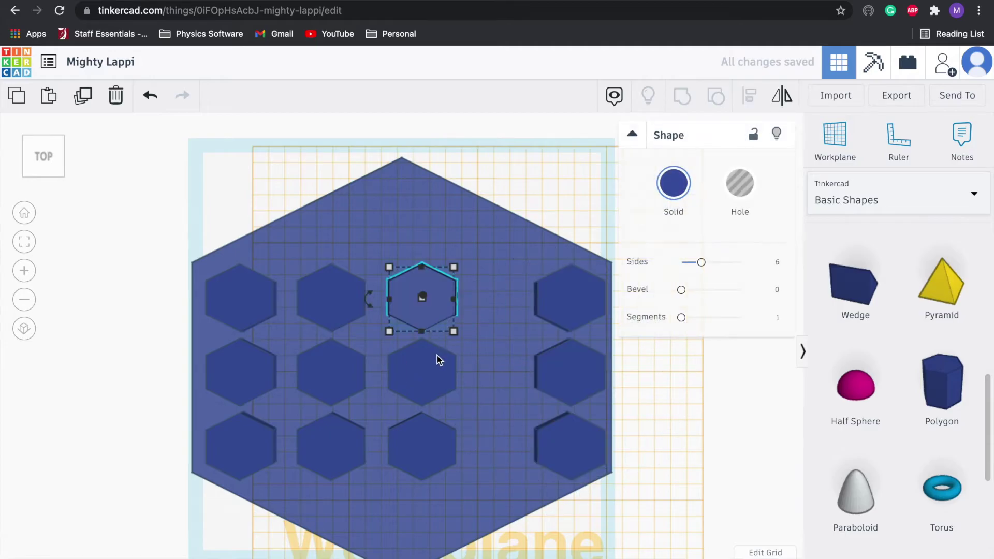
{"action": "left_click", "coordinate": [437, 360], "text": "shift"}
{"action": "left_click", "coordinate": [431, 436], "text": "shift"}
{"action": "key", "text": "Right"}
{"action": "key", "text": "Right"}
{"action": "key", "text": "Right"}
{"action": "key", "text": "Right"}
{"action": "key", "text": "Right"}
{"action": "key", "text": "Right"}
{"action": "key", "text": "Right"}
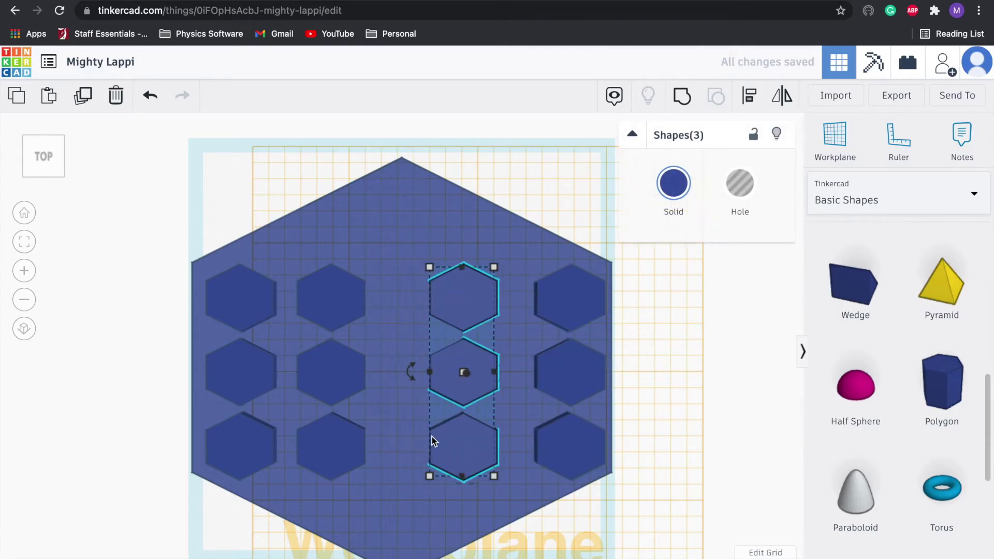
{"action": "key", "text": "Right"}
{"action": "key", "text": "Right"}
{"action": "key", "text": "Right"}
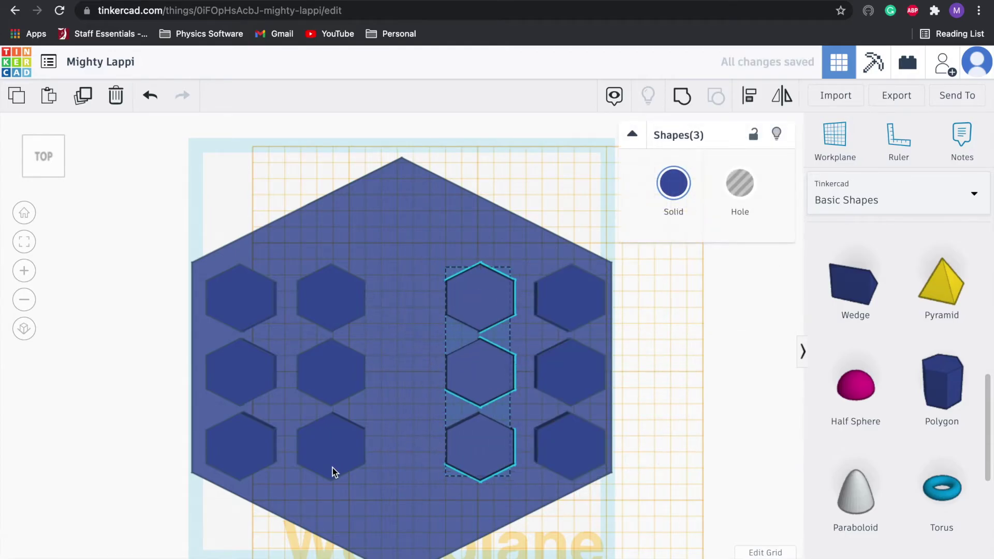
{"action": "left_click", "coordinate": [332, 468]}
{"action": "left_click", "coordinate": [719, 465]}
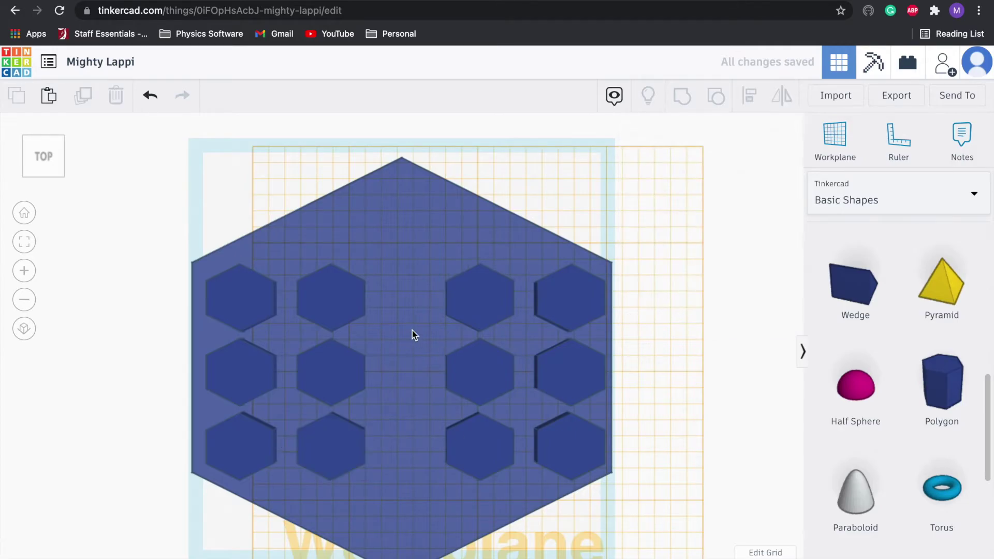
{"action": "left_click", "coordinate": [356, 295]}
{"action": "left_click", "coordinate": [501, 296], "text": "shift"}
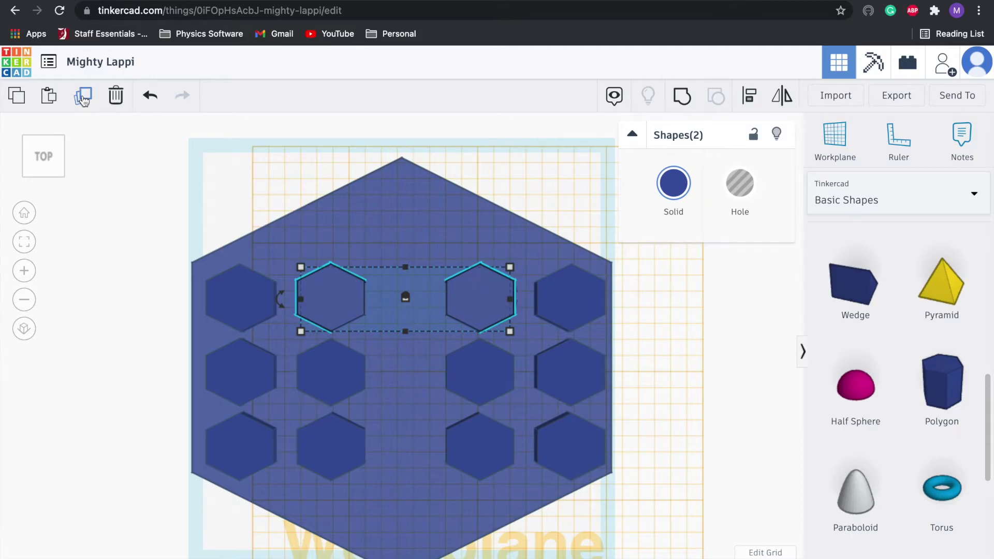
Step: Raise a pair of hexagons to the plate's top point and butt them together at the centre
{"action": "key", "text": "Up"}
{"action": "key", "text": "Up"}
{"action": "key", "text": "Up"}
{"action": "key", "text": "Up"}
{"action": "key", "text": "Up"}
{"action": "key", "text": "Up"}
{"action": "key", "text": "Up"}
{"action": "key", "text": "Up"}
{"action": "key", "text": "Up"}
{"action": "key", "text": "Up"}
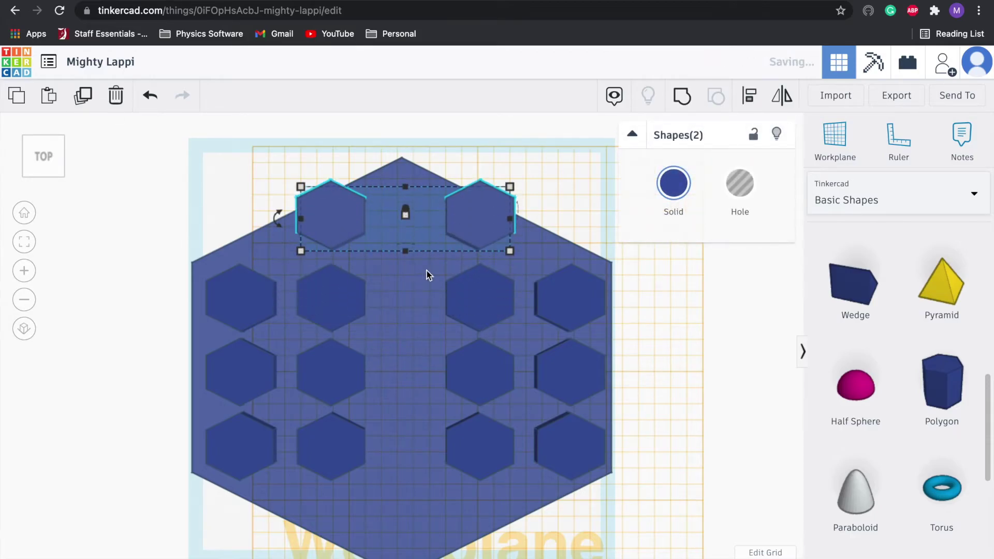
{"action": "left_click", "coordinate": [594, 233]}
{"action": "left_click", "coordinate": [347, 221]}
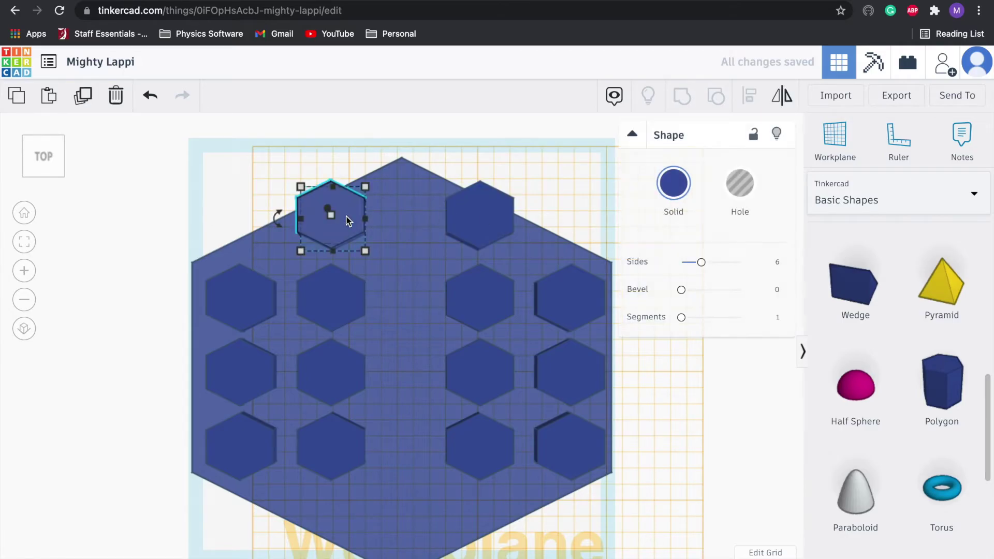
{"action": "key", "text": "Right"}
{"action": "key", "text": "Right"}
{"action": "key", "text": "Right"}
{"action": "key", "text": "Right"}
{"action": "key", "text": "Right"}
{"action": "key", "text": "Right"}
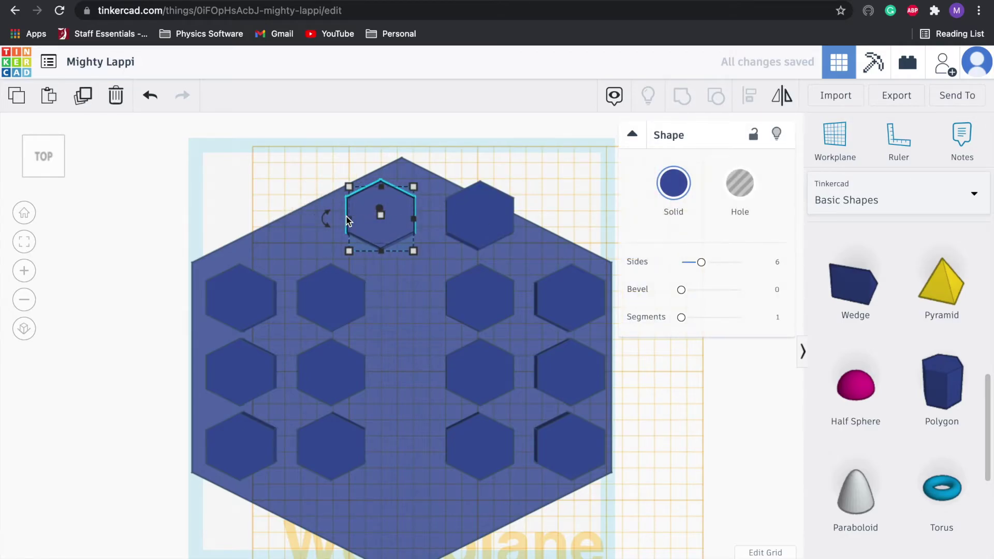
{"action": "key", "text": "Left"}
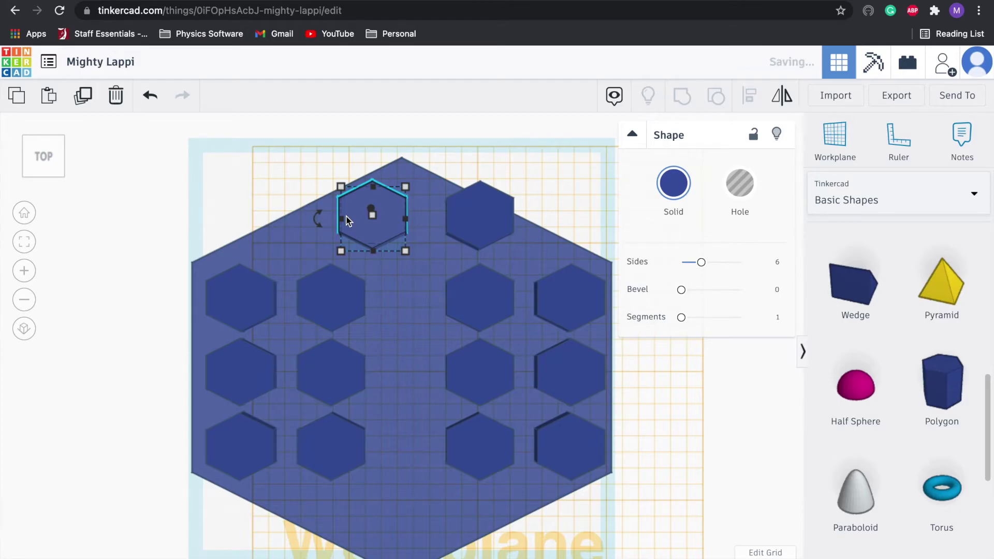
{"action": "key", "text": "Down"}
{"action": "key", "text": "Down"}
{"action": "left_click", "coordinate": [433, 213]}
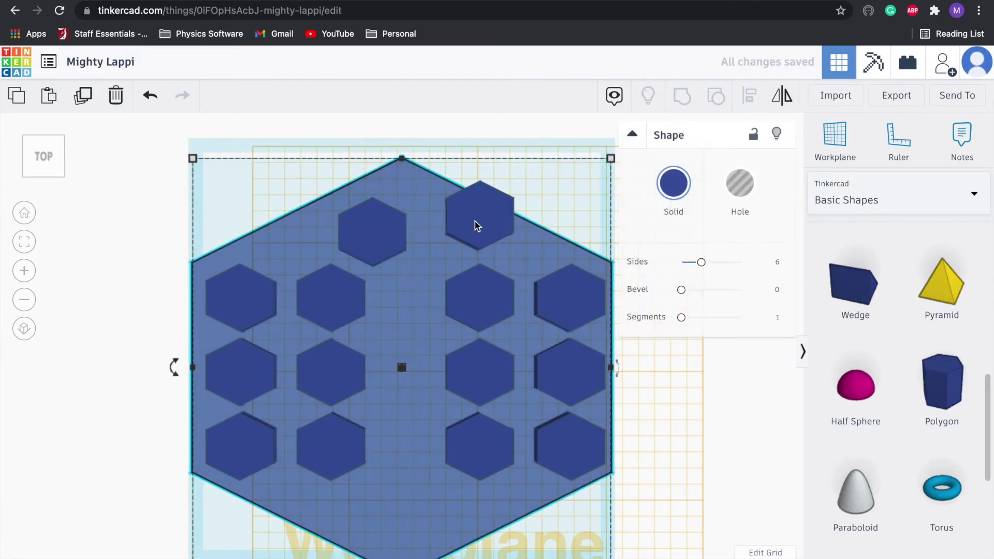
{"action": "left_click", "coordinate": [475, 221]}
{"action": "key", "text": "Down"}
{"action": "key", "text": "Down"}
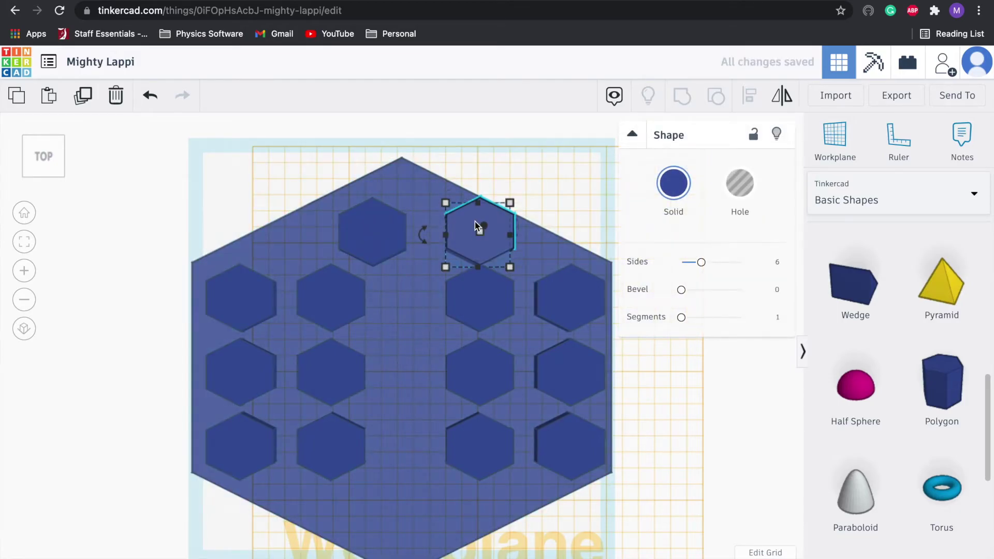
{"action": "key", "text": "Left"}
{"action": "key", "text": "Left"}
{"action": "key", "text": "Left"}
{"action": "key", "text": "Left"}
{"action": "key", "text": "Left"}
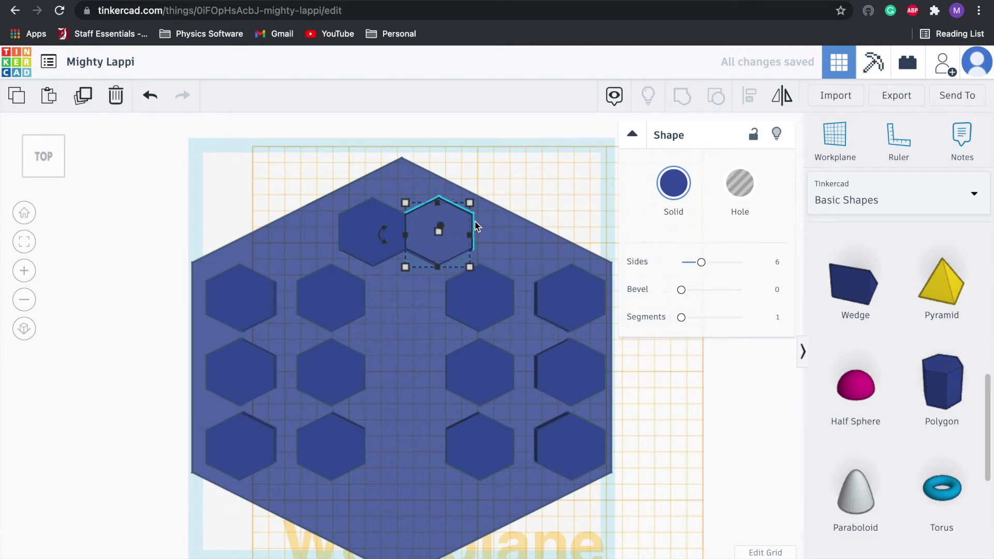
{"action": "left_click", "coordinate": [559, 213]}
{"action": "left_click", "coordinate": [450, 229]}
{"action": "left_click", "coordinate": [367, 226], "text": "shift"}
Step: Duplicate the top hexagon pair and move the copy down to the plate's bottom point
{"action": "left_click", "coordinate": [87, 98]}
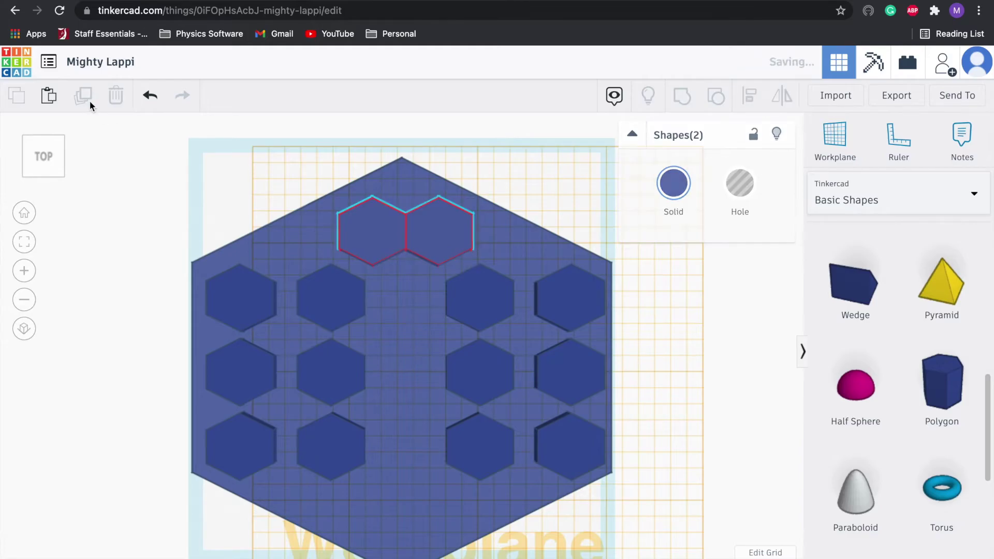
{"action": "key", "text": "Down"}
{"action": "key", "text": "Down"}
{"action": "key", "text": "Down"}
{"action": "key", "text": "Down"}
{"action": "key", "text": "Down"}
{"action": "key", "text": "Down"}
{"action": "key", "text": "Down"}
{"action": "key", "text": "Down"}
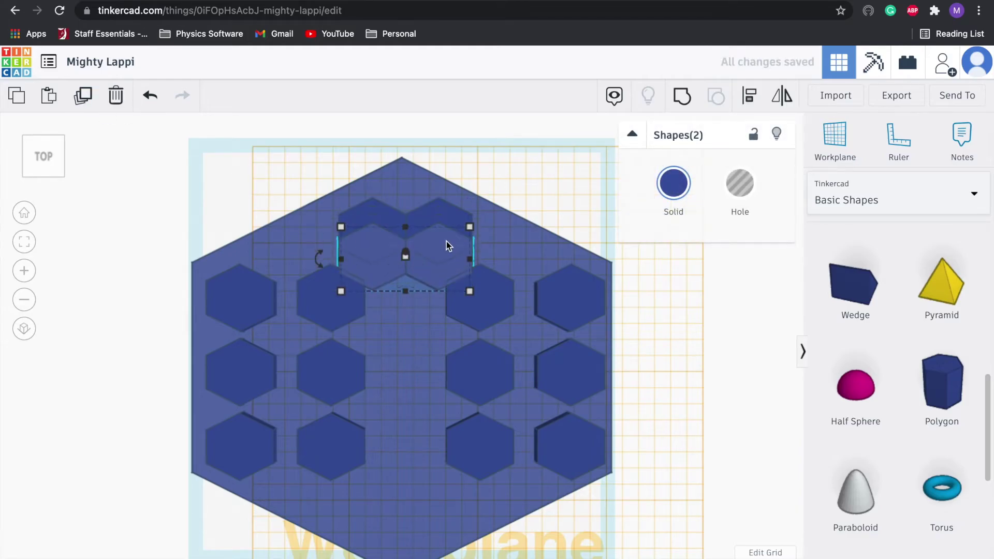
{"action": "key", "text": "Down"}
{"action": "key", "text": "Down"}
{"action": "key", "text": "Down"}
{"action": "key", "text": "Down"}
{"action": "key", "text": "Down"}
{"action": "key", "text": "Down"}
{"action": "key", "text": "Down"}
{"action": "key", "text": "Down"}
{"action": "key", "text": "Down"}
{"action": "key", "text": "Down"}
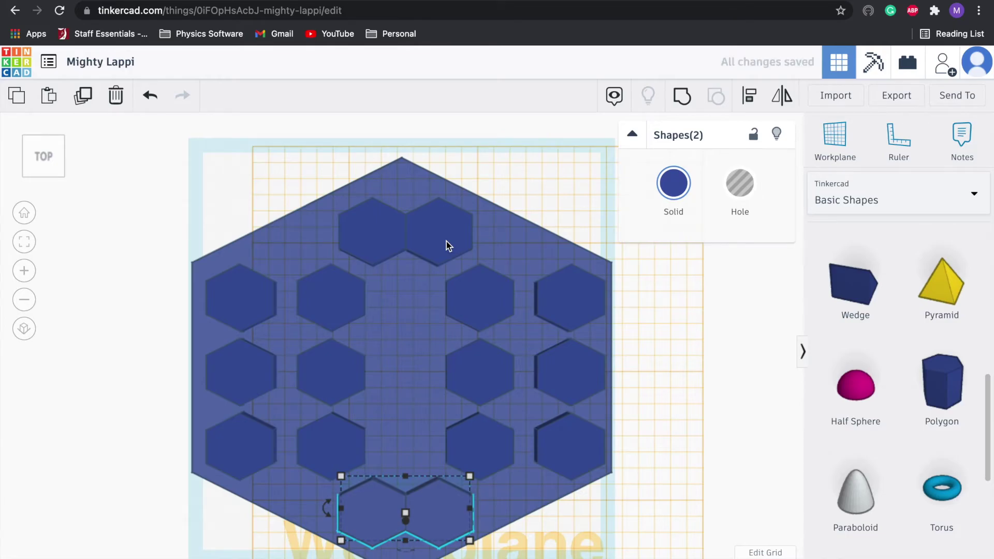
{"action": "left_click", "coordinate": [757, 402]}
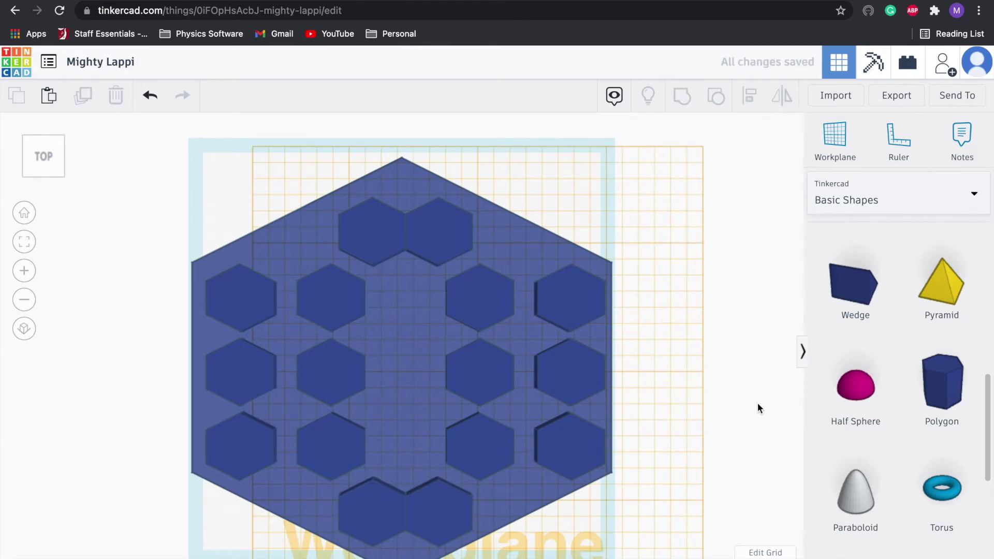
{"action": "scroll", "coordinate": [927, 456], "scroll_direction": "up", "scroll_amount": 5}
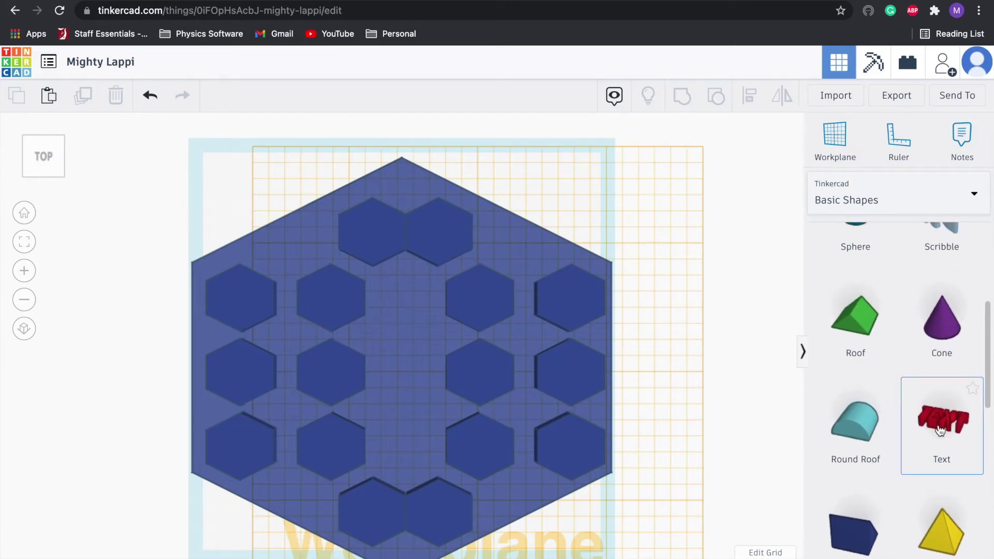
Step: Place a text shape on the plate and replace its default TEXT wording with Physics
{"action": "left_click_drag", "start_coordinate": [696, 361], "coordinate": [396, 359]}
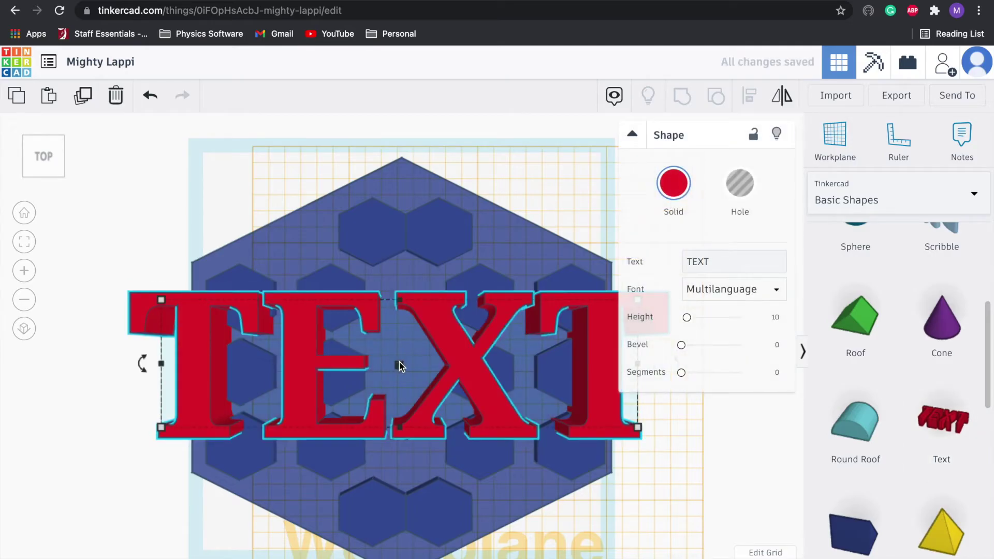
{"action": "left_click", "coordinate": [719, 264]}
{"action": "key", "text": "BackSpace"}
{"action": "key", "text": "BackSpace"}
{"action": "key", "text": "BackSpace"}
{"action": "key", "text": "BackSpace"}
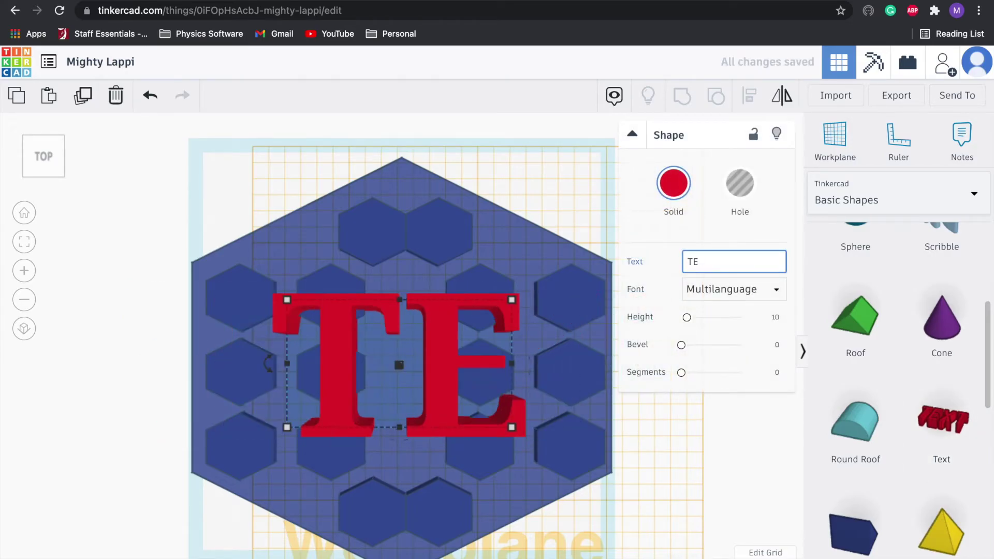
{"action": "type", "text": "Physics"}
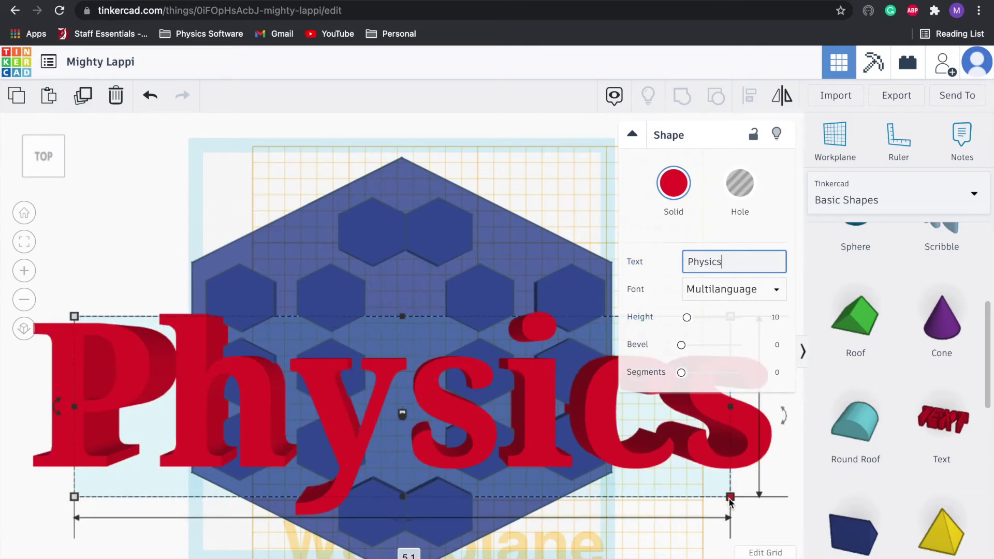
Step: Shrink and rotate the Physics text, then position it down the bar's central gap
{"action": "left_click_drag", "start_coordinate": [730, 498], "coordinate": [284, 387]}
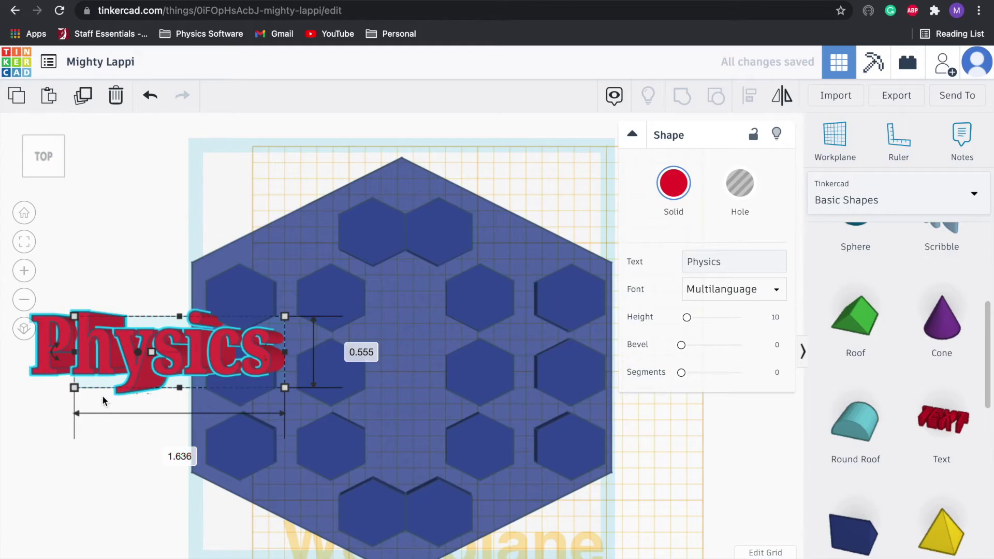
{"action": "left_click_drag", "start_coordinate": [51, 351], "coordinate": [178, 474]}
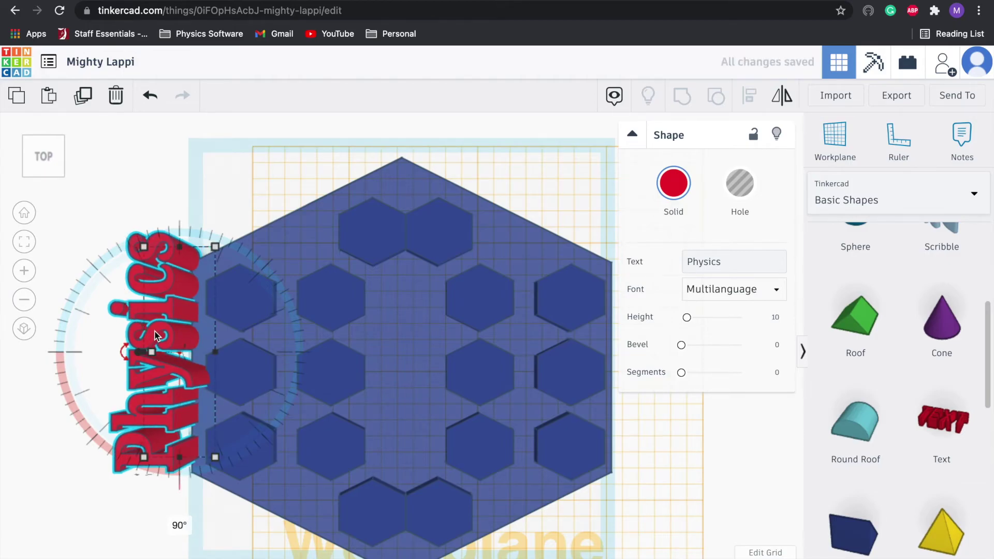
{"action": "left_click_drag", "start_coordinate": [155, 335], "coordinate": [406, 352]}
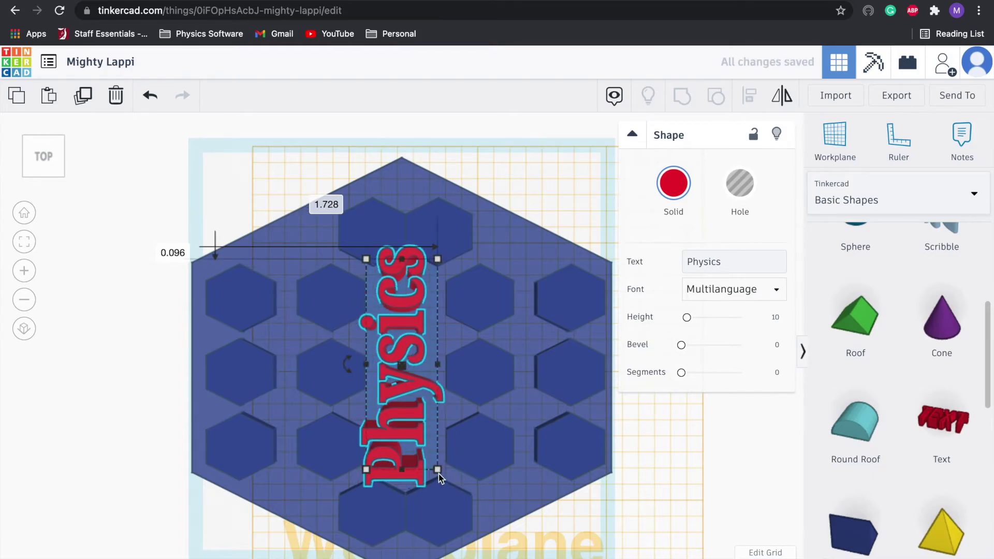
{"action": "left_click_drag", "start_coordinate": [439, 474], "coordinate": [423, 439]}
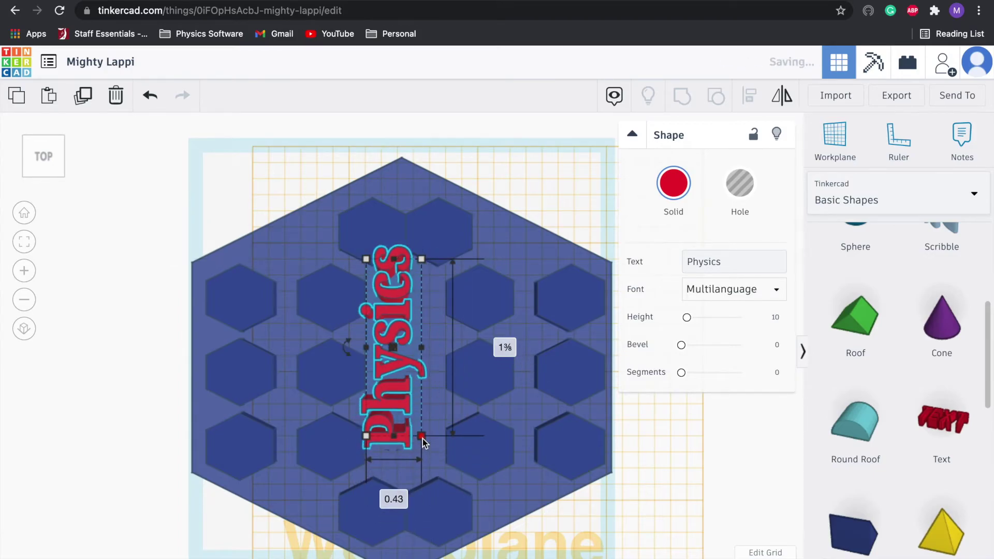
{"action": "left_click_drag", "start_coordinate": [391, 308], "coordinate": [404, 330]}
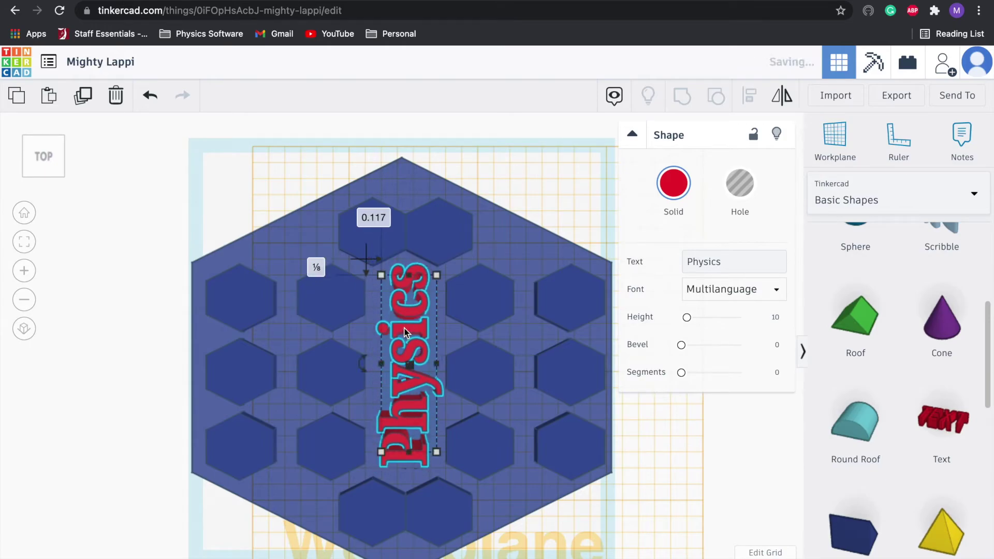
{"action": "key", "text": "Down"}
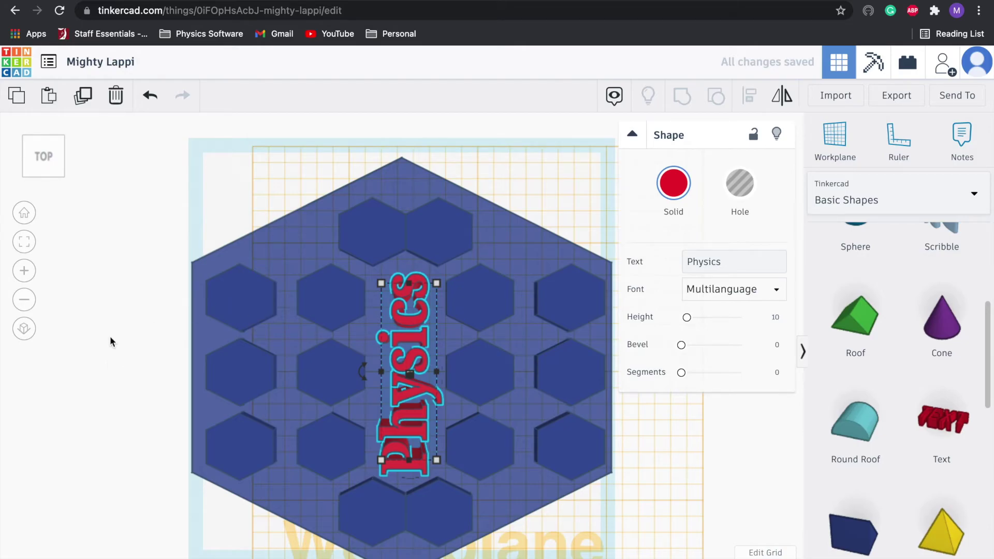
Step: From the front view, set the Physics text's elevation to 0.12
{"action": "left_click", "coordinate": [44, 163]}
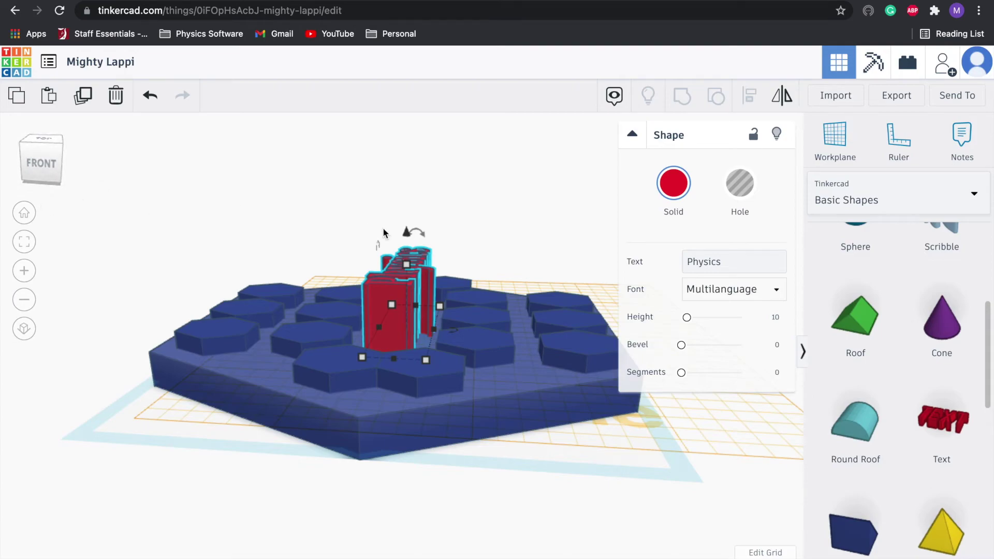
{"action": "mouse_move", "coordinate": [407, 263]}
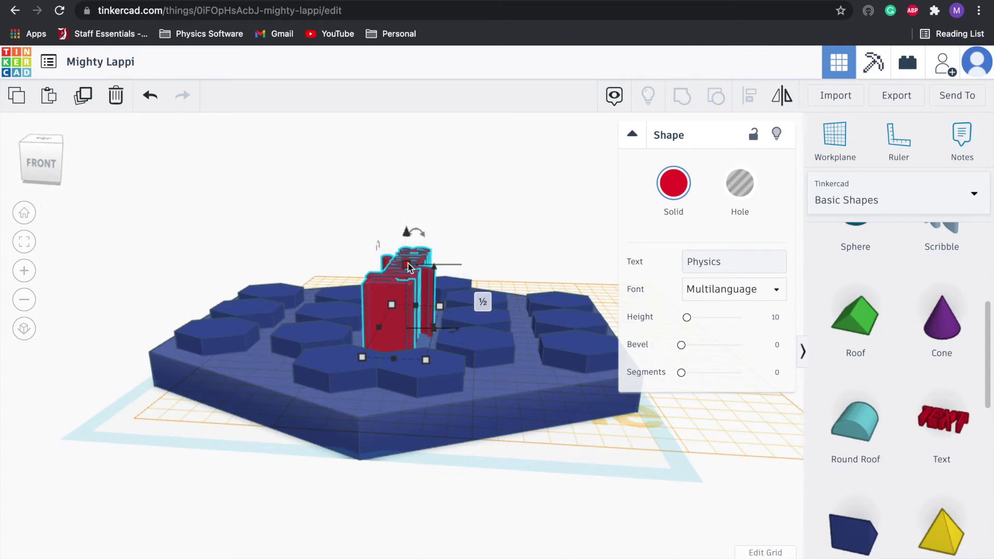
{"action": "left_click", "coordinate": [484, 299]}
{"action": "type", "text": "0.12"}
{"action": "key", "text": "Return"}
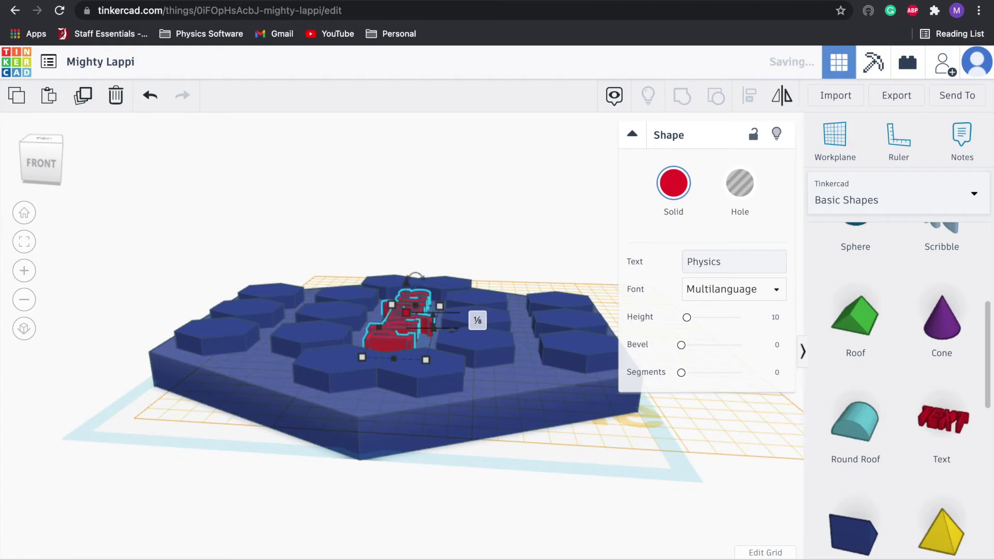
Step: Orbit to look down onto the bar and select the hexagonal base
{"action": "left_click", "coordinate": [496, 508]}
{"action": "scroll", "coordinate": [574, 464], "scroll_direction": "up", "scroll_amount": 3}
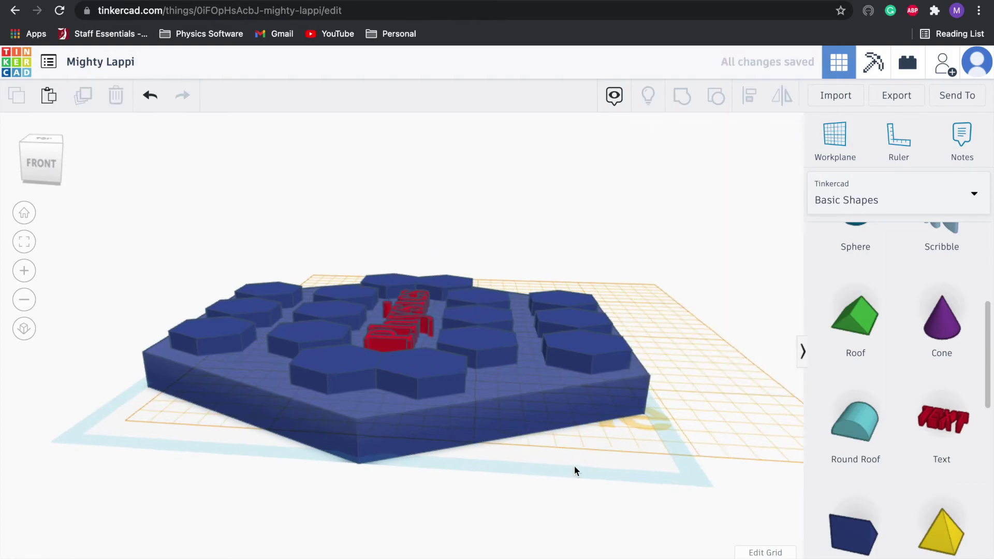
{"action": "scroll", "coordinate": [573, 465], "scroll_direction": "down", "scroll_amount": 5}
{"action": "right_click_drag", "start_coordinate": [571, 431], "coordinate": [588, 445]}
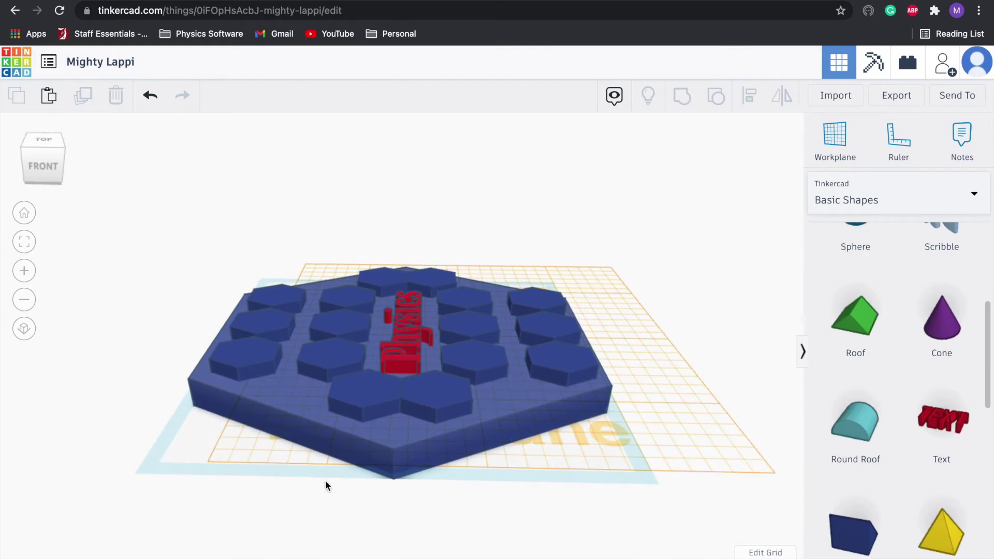
{"action": "left_click_drag", "start_coordinate": [325, 480], "coordinate": [234, 452]}
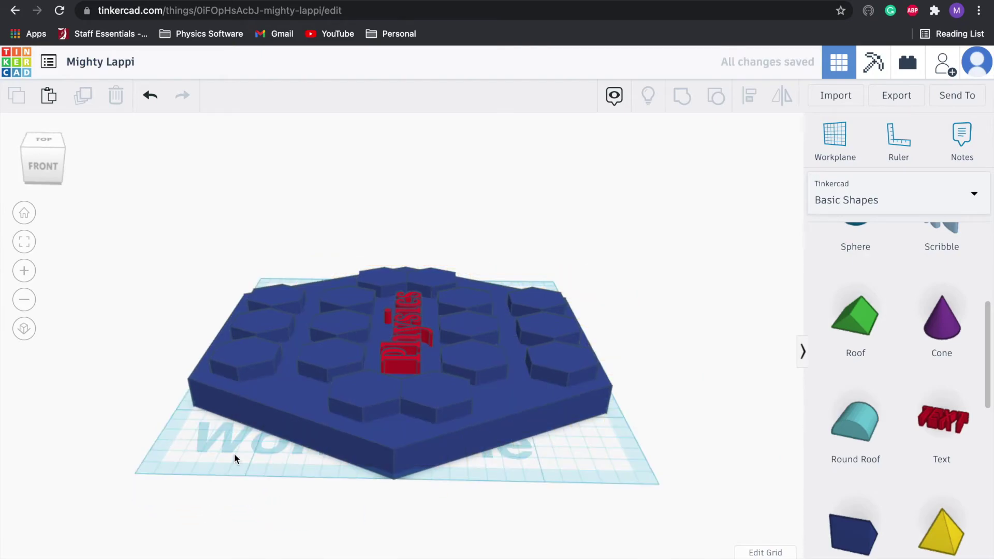
{"action": "left_click", "coordinate": [304, 439]}
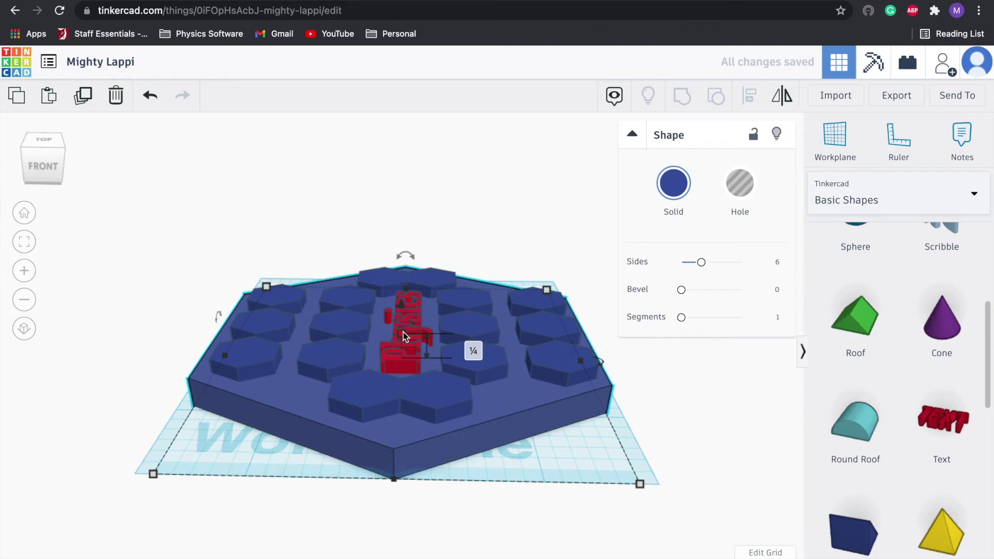
Step: Set the hexagonal base's height to 0.125
{"action": "left_click", "coordinate": [469, 347]}
{"action": "type", "text": "0.125"}
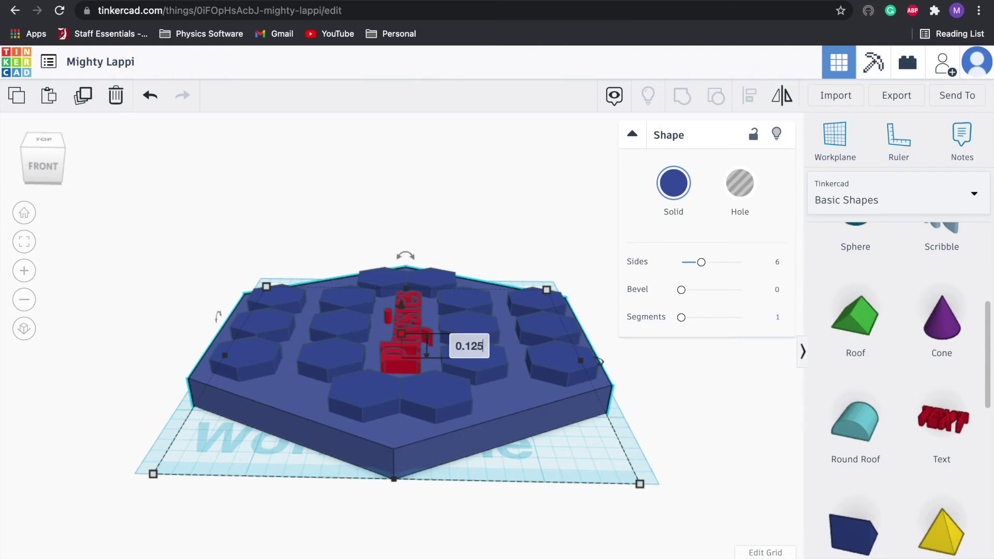
{"action": "key", "text": "Return"}
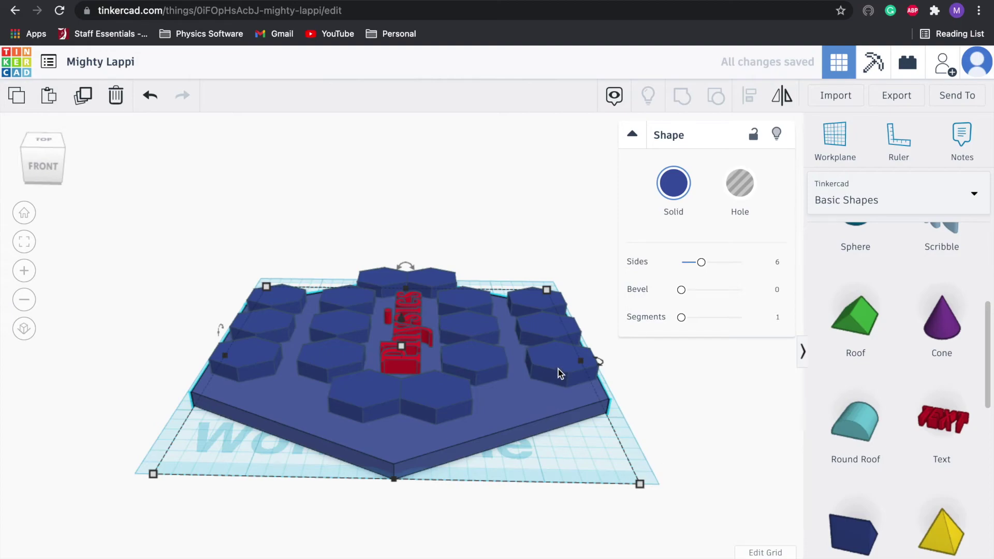
{"action": "left_click", "coordinate": [651, 433]}
Step: Lift the hexagonal base 1/8 inch above the workplane using its lift cone
{"action": "right_click_drag", "start_coordinate": [650, 432], "coordinate": [647, 392]}
{"action": "left_click", "coordinate": [538, 351]}
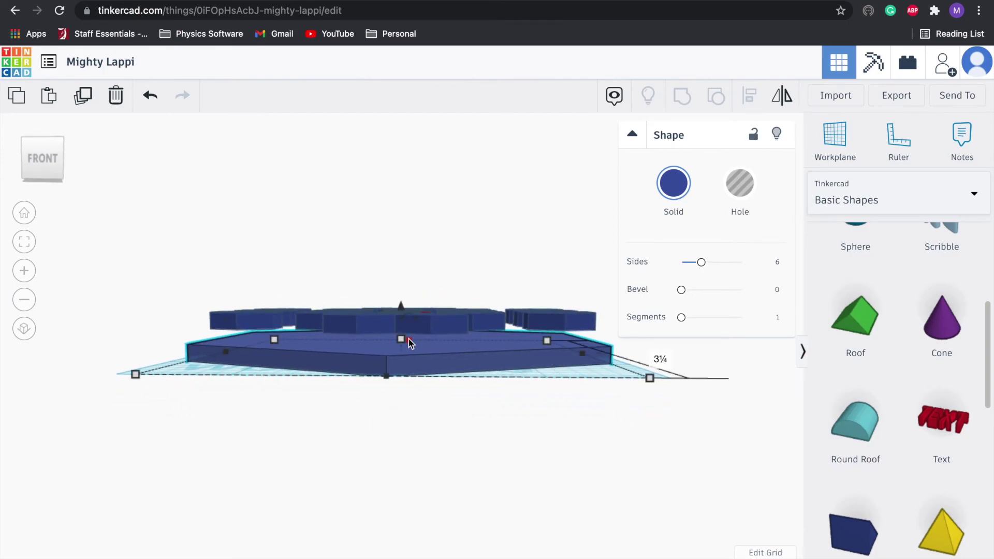
{"action": "mouse_move", "coordinate": [402, 307]}
{"action": "left_click_drag", "start_coordinate": [402, 307], "coordinate": [402, 298]}
{"action": "left_click", "coordinate": [490, 384]}
{"action": "right_click_drag", "start_coordinate": [490, 384], "coordinate": [274, 524]}
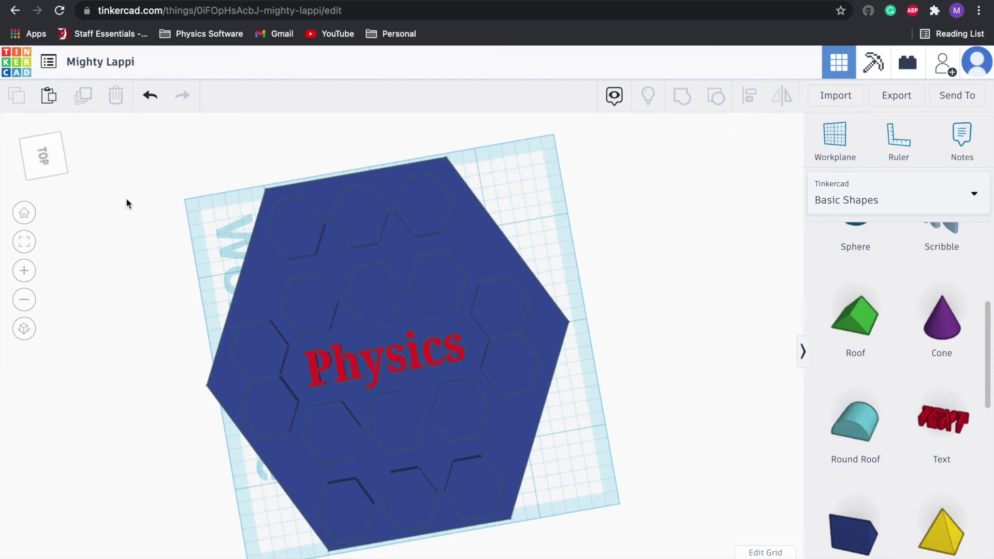
Step: From the top view, box-select the base, hexagon pieces and Physics text, and group all 18
{"action": "left_click", "coordinate": [49, 156]}
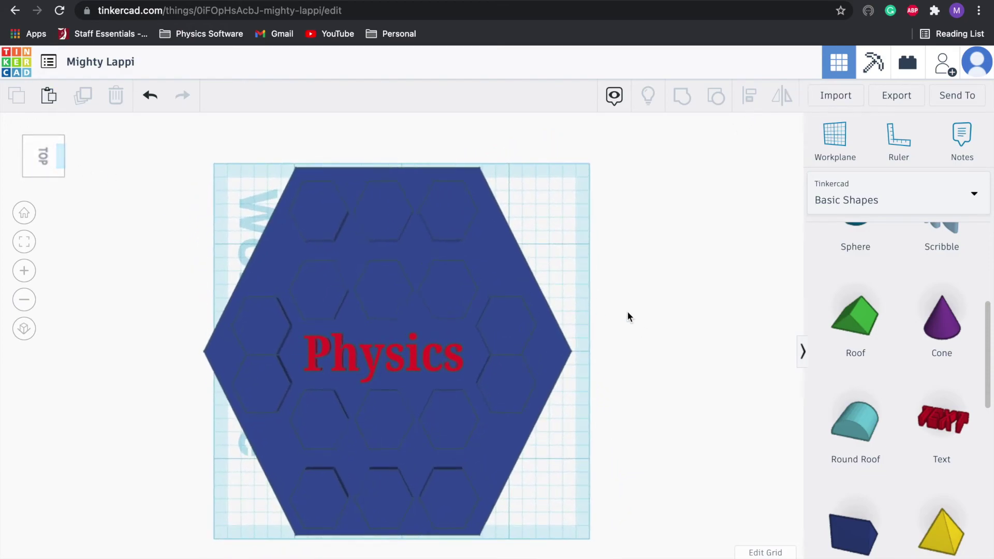
{"action": "scroll", "coordinate": [629, 312], "scroll_direction": "up", "scroll_amount": 2}
{"action": "scroll", "coordinate": [668, 511], "scroll_direction": "down", "scroll_amount": 2}
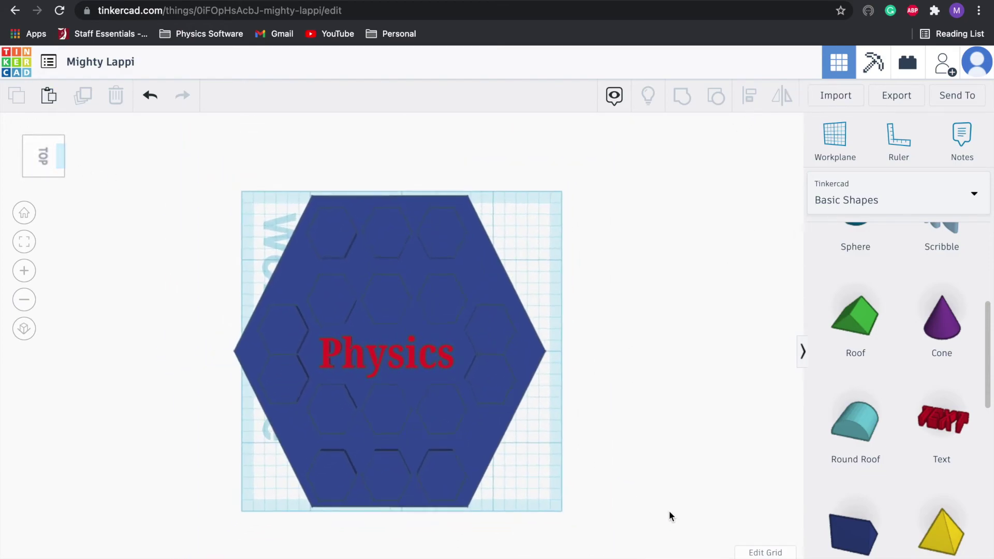
{"action": "scroll", "coordinate": [669, 511], "scroll_direction": "up", "scroll_amount": 1}
{"action": "scroll", "coordinate": [669, 511], "scroll_direction": "down", "scroll_amount": 1}
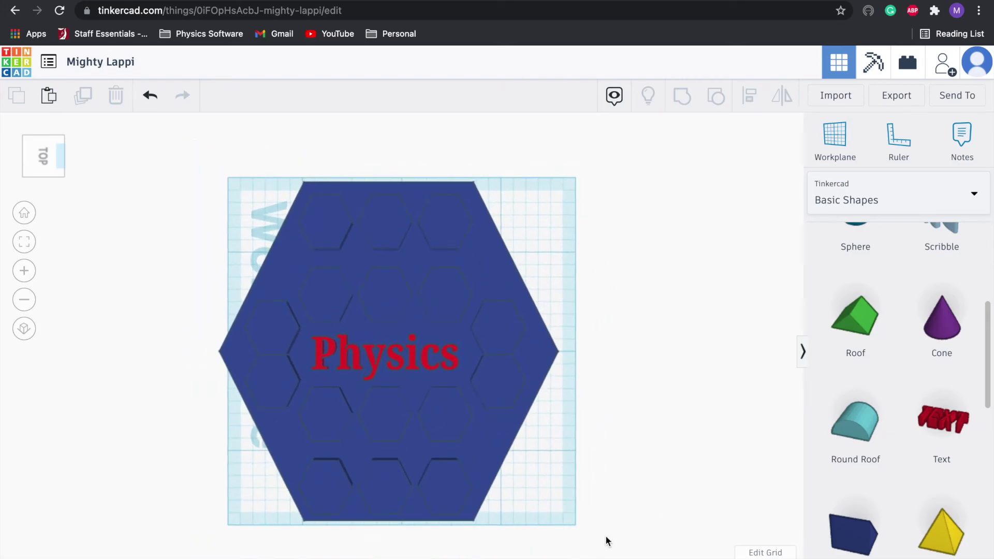
{"action": "left_click_drag", "start_coordinate": [604, 535], "coordinate": [182, 169]}
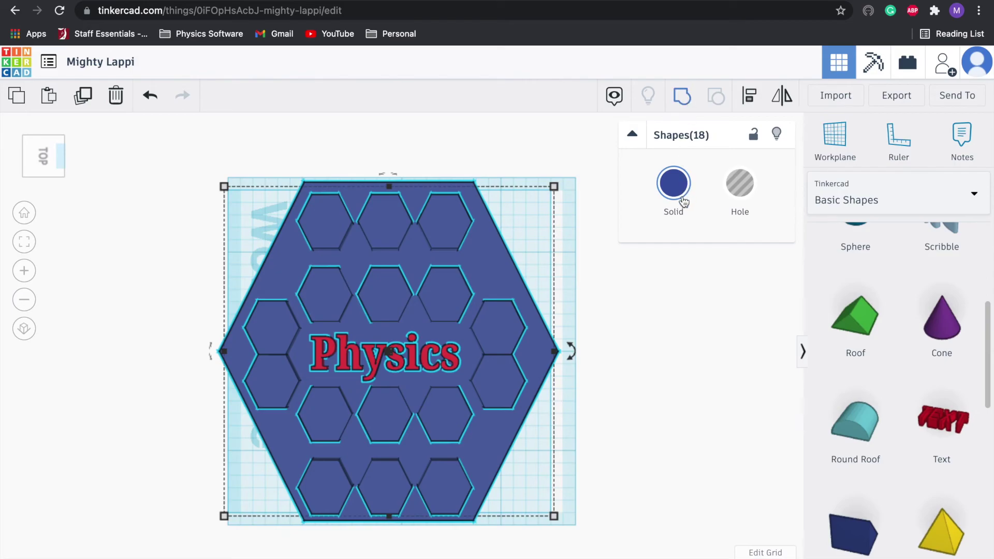
{"action": "left_click", "coordinate": [683, 96]}
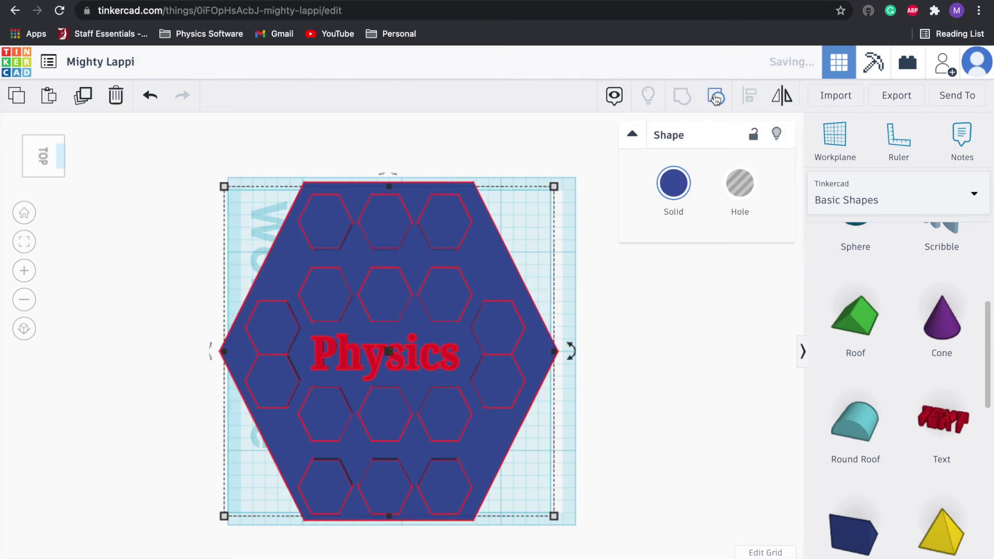
{"action": "left_click", "coordinate": [698, 420]}
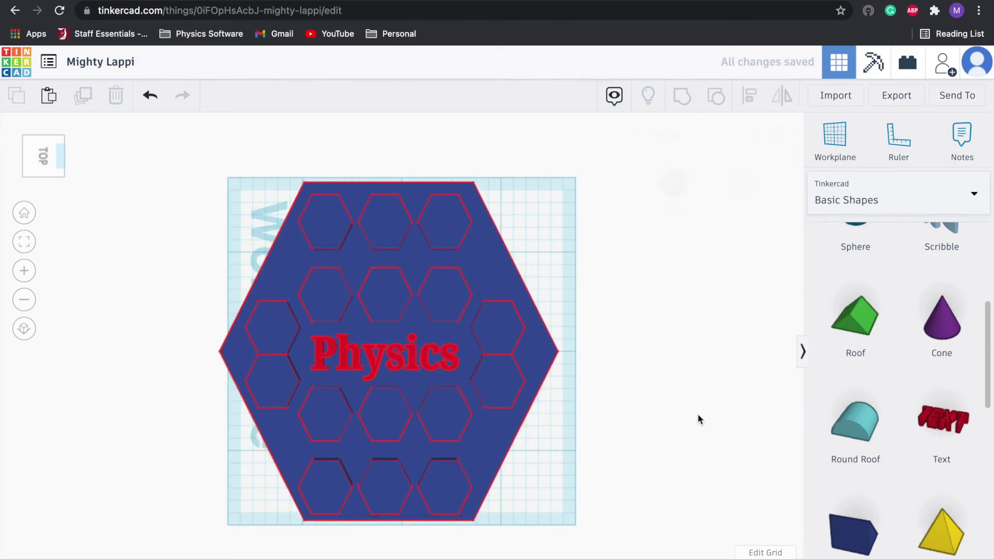
{"action": "right_click_drag", "start_coordinate": [650, 478], "coordinate": [732, 411]}
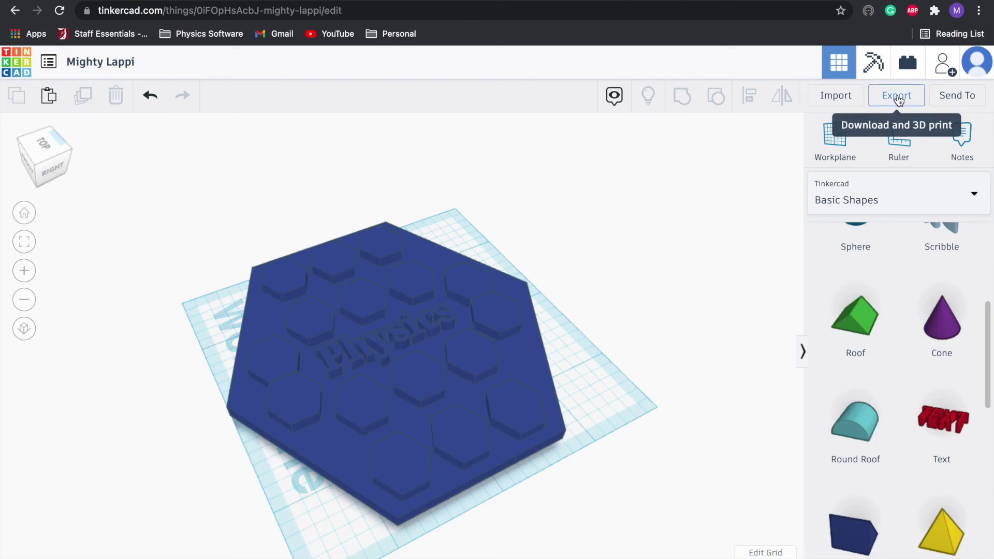
Step: Name the design 'Chocolate Bar V1' and bring up the Export download choices
{"action": "left_click", "coordinate": [125, 63]}
{"action": "type", "text": "Cho"}
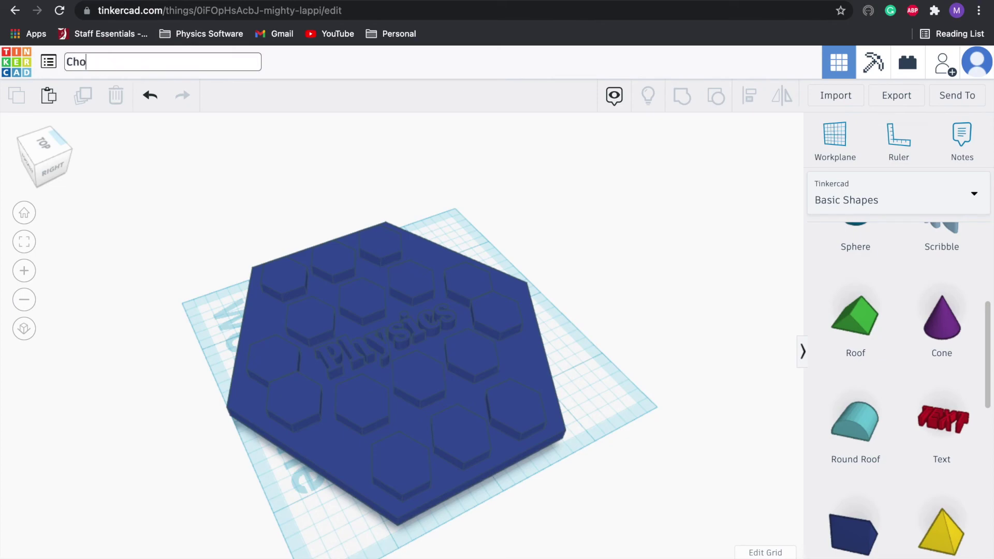
{"action": "type", "text": "colate Bar V1"}
{"action": "key", "text": "Return"}
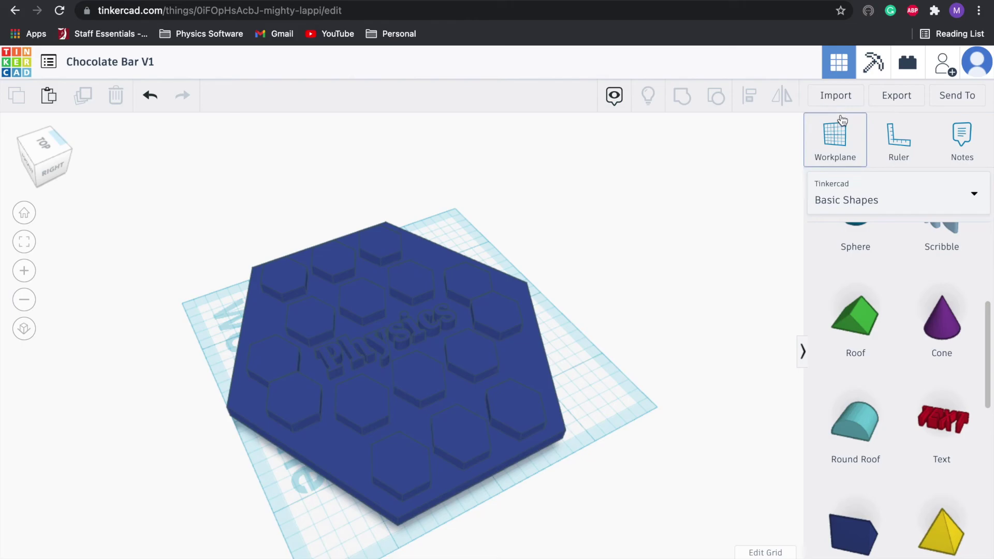
{"action": "left_click", "coordinate": [894, 95]}
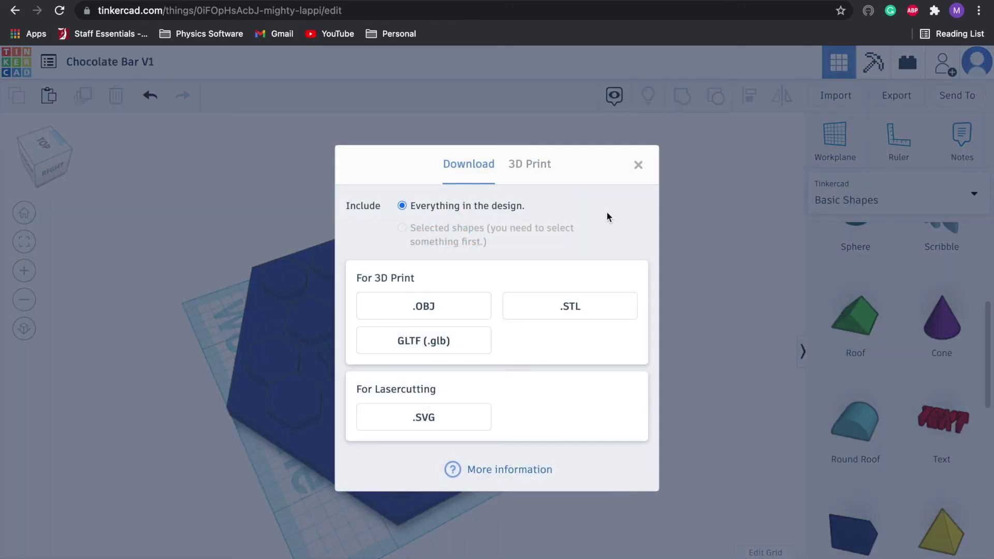
Step: Download Chocolate Bar V1 as an .STL file from the Export dialog
{"action": "left_click", "coordinate": [520, 310]}
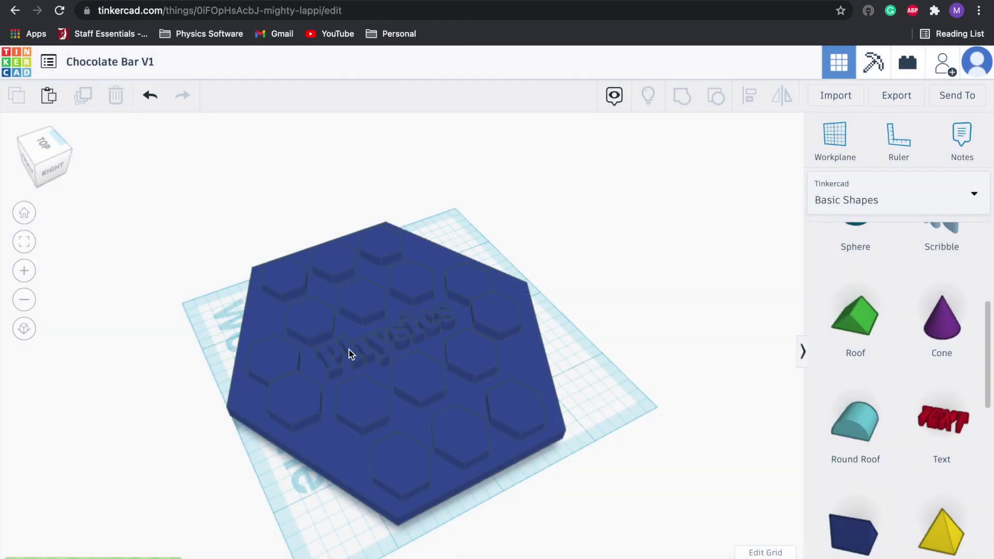
{"action": "scroll", "coordinate": [349, 354], "scroll_direction": "down", "scroll_amount": 1}
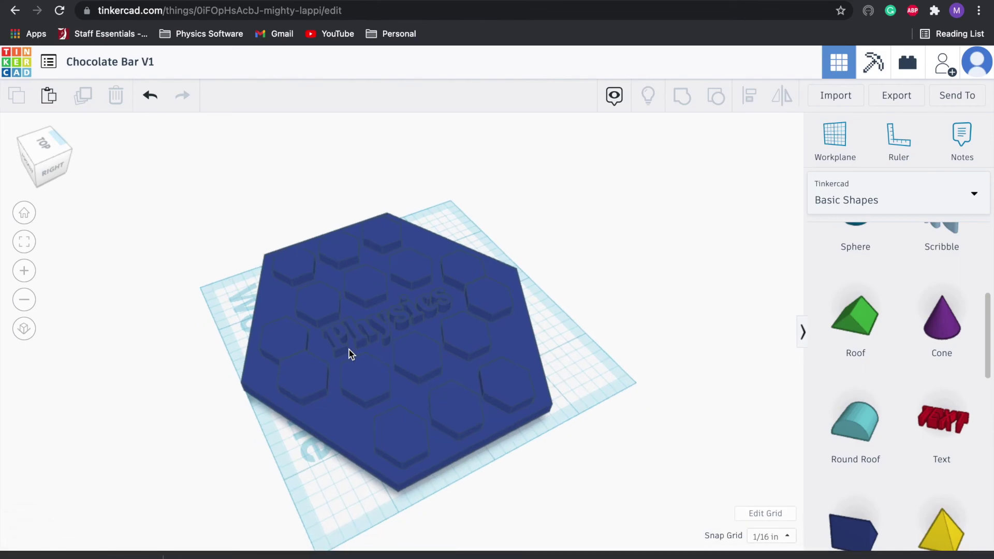